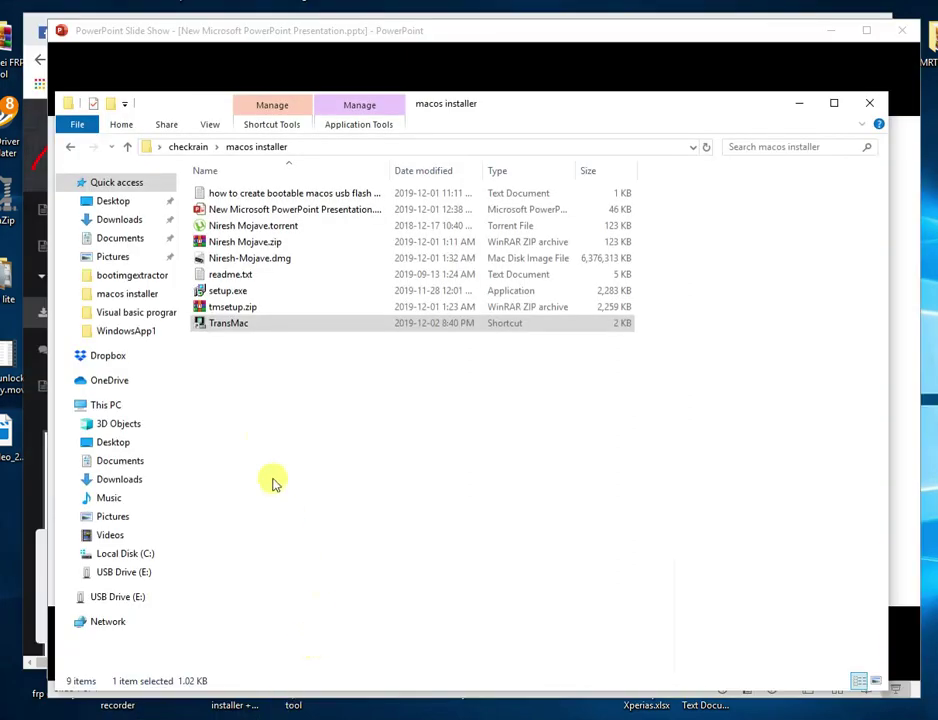
Launch TransMac from its shortcut, continue the trial, and restart it as administrator to gain access to the Silicon-Power USB drive
{"action": "right_click", "coordinate": [252, 331]}
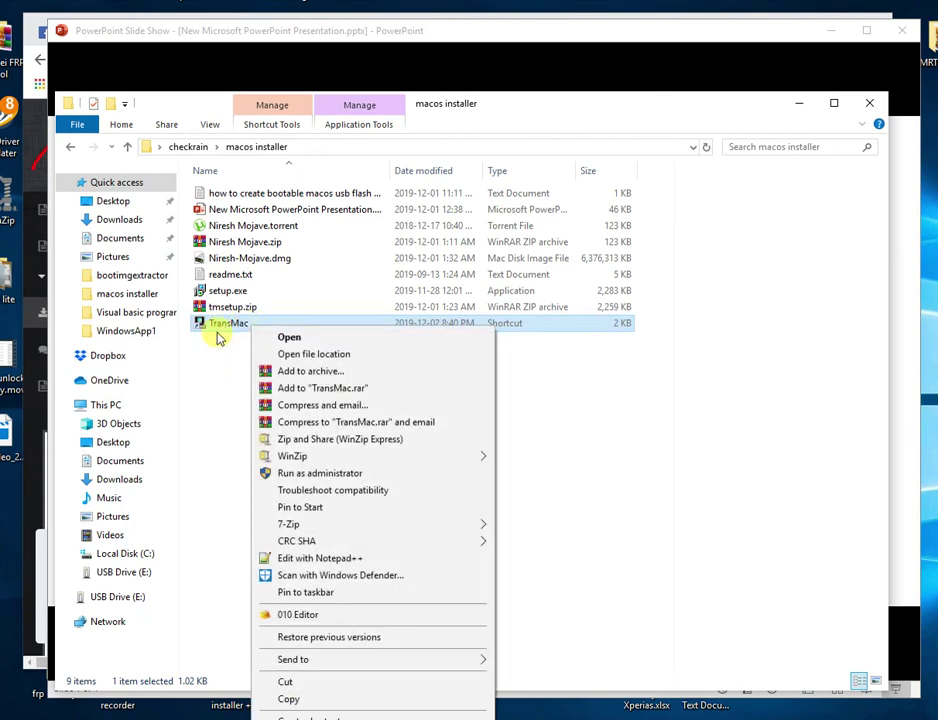
{"action": "left_click", "coordinate": [290, 338]}
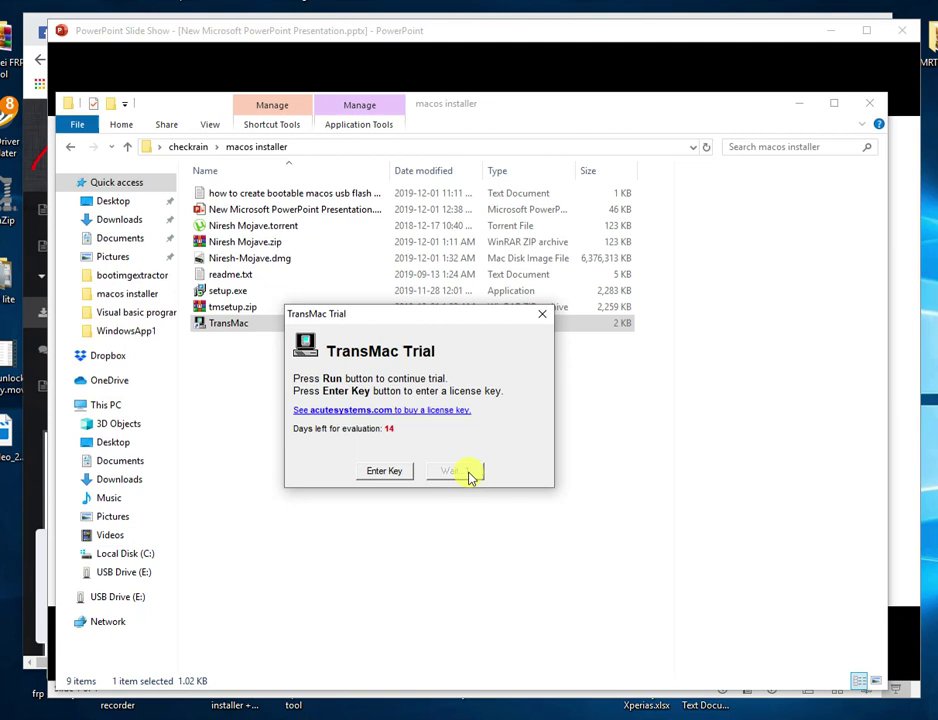
{"action": "left_click", "coordinate": [468, 476]}
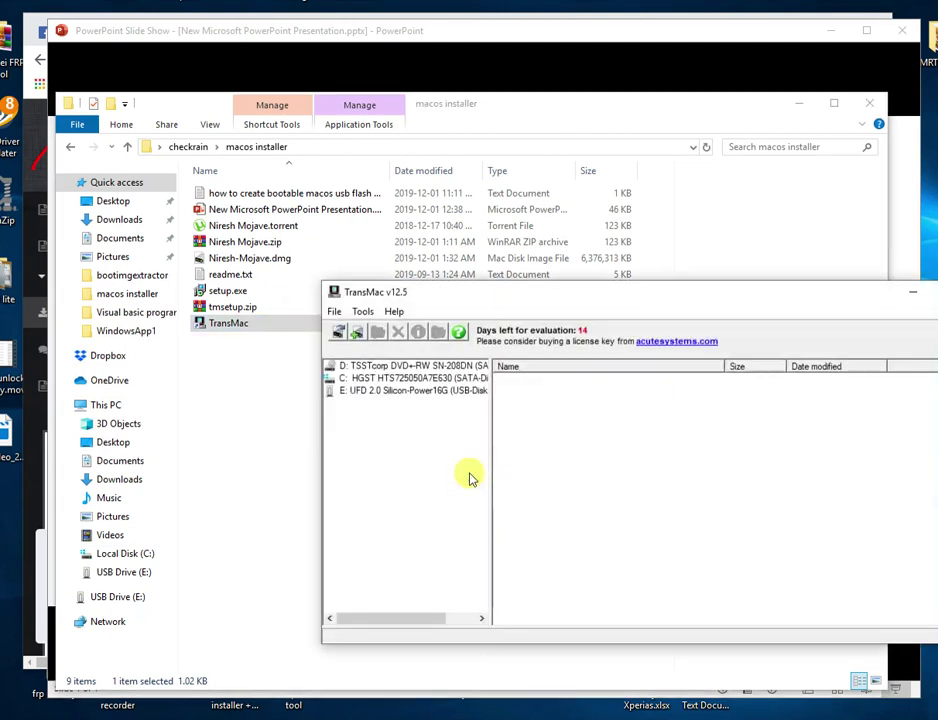
{"action": "left_click", "coordinate": [413, 398]}
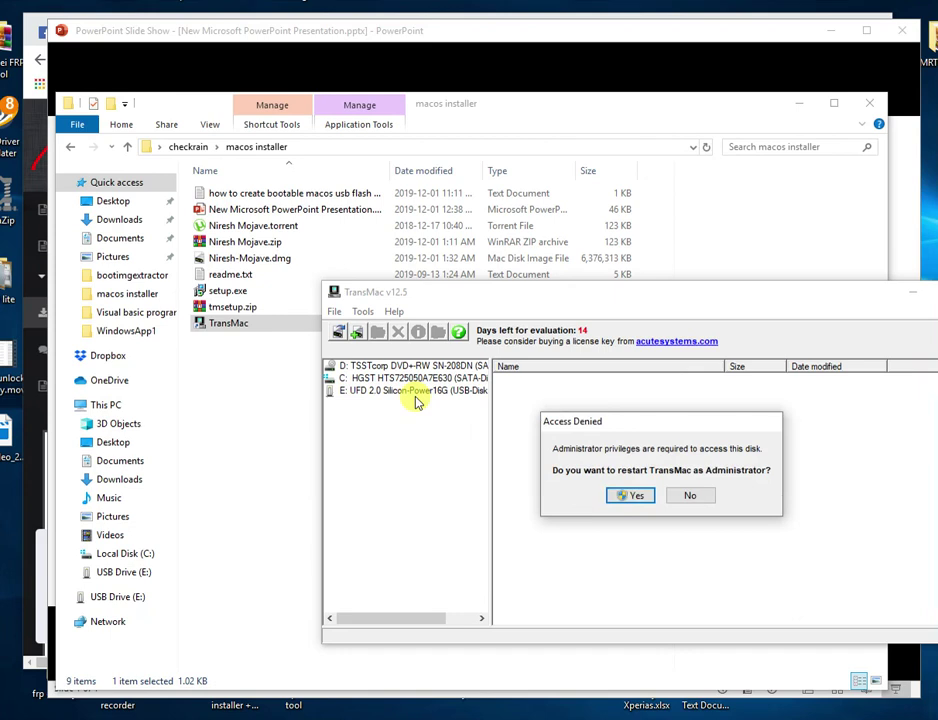
{"action": "left_click", "coordinate": [629, 501]}
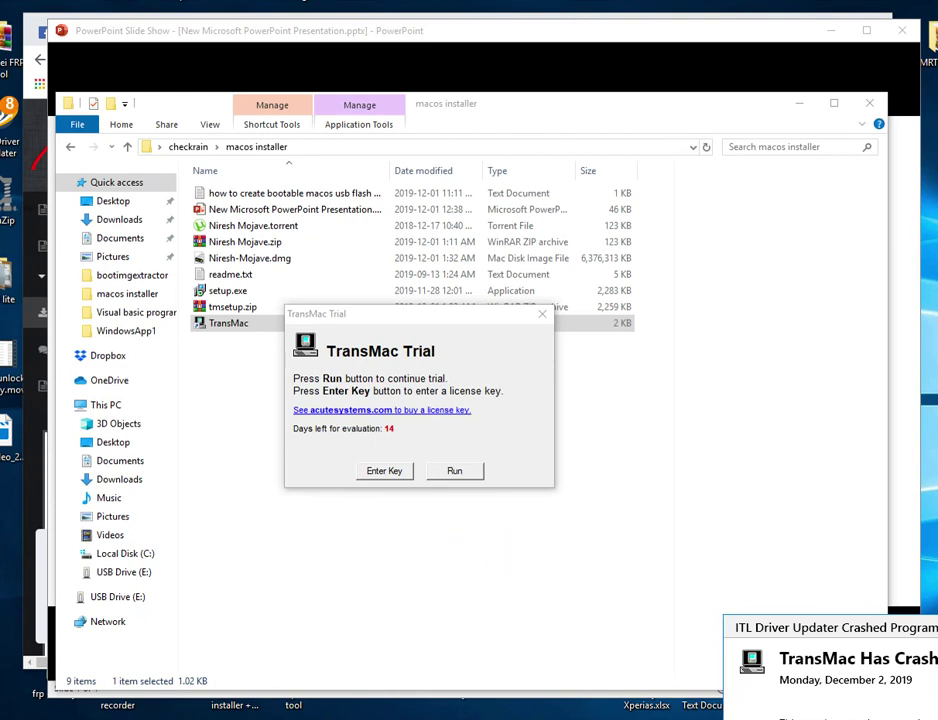
{"action": "left_click", "coordinate": [456, 472]}
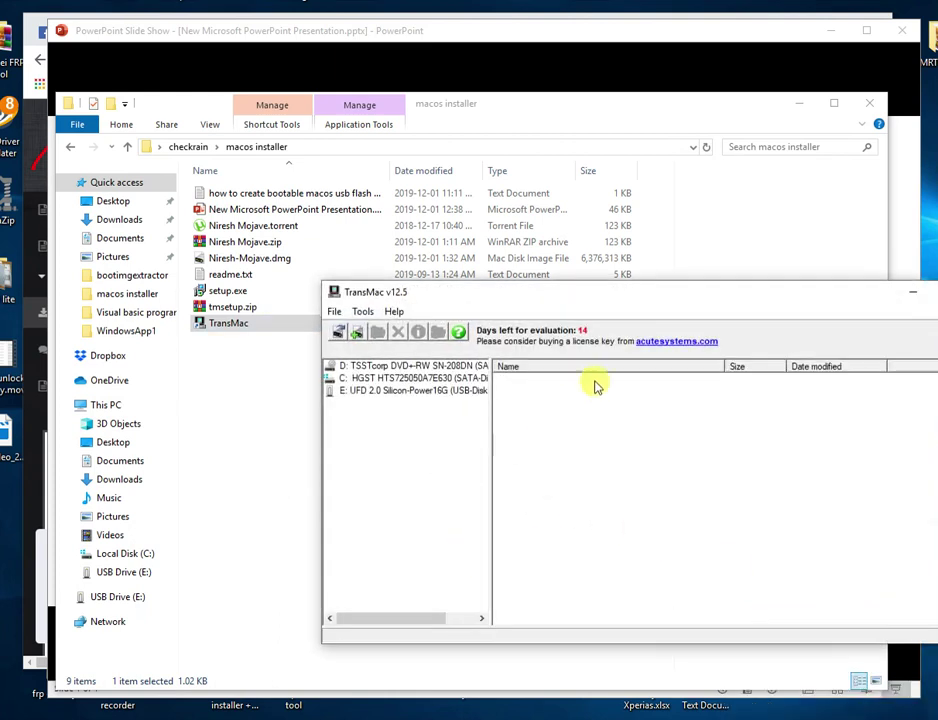
Try to open the E: Silicon-Power USB drive in TransMac to view its Mac volumes
{"action": "left_click_drag", "start_coordinate": [620, 291], "coordinate": [458, 291]}
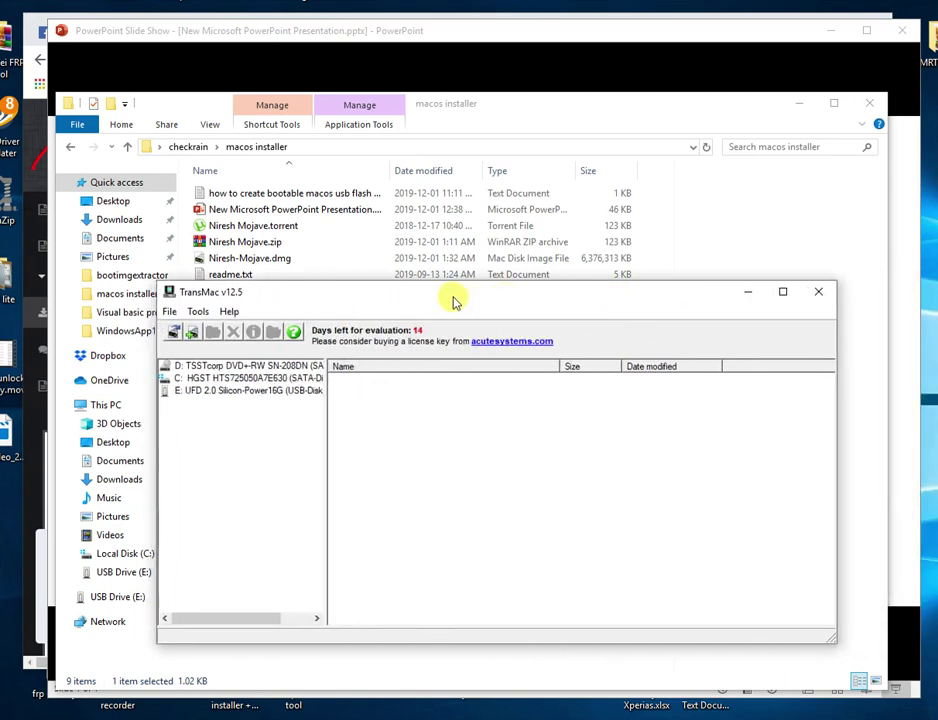
{"action": "double_click", "coordinate": [243, 394]}
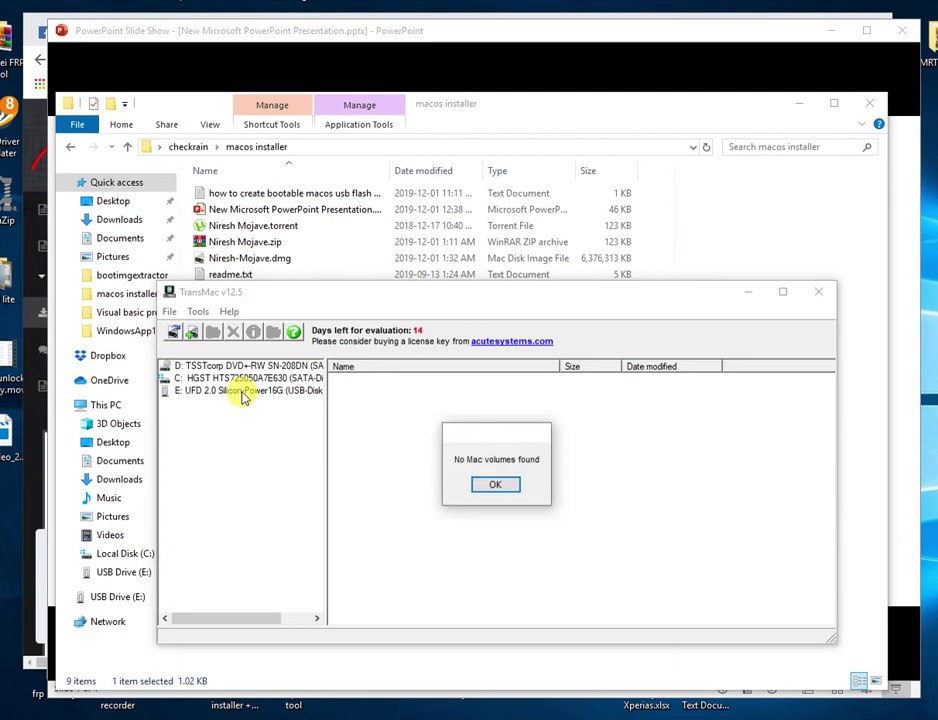
{"action": "left_click", "coordinate": [496, 488]}
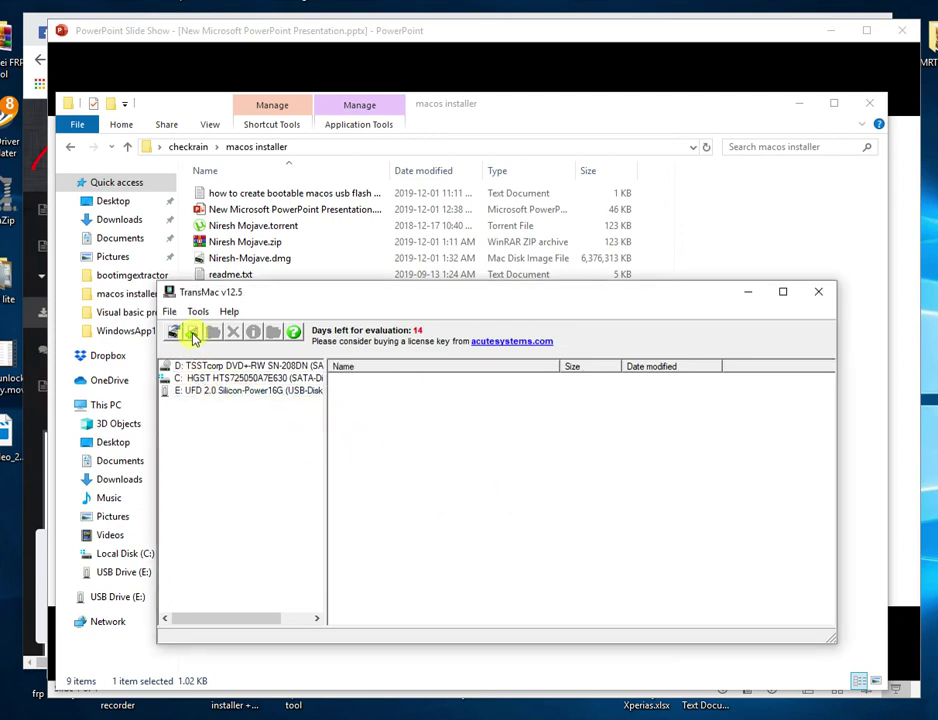
Start restoring the E: Silicon-Power USB drive with a disk image, accept overwriting its volumes, and browse for the image file
{"action": "left_click", "coordinate": [213, 400]}
{"action": "right_click", "coordinate": [212, 399]}
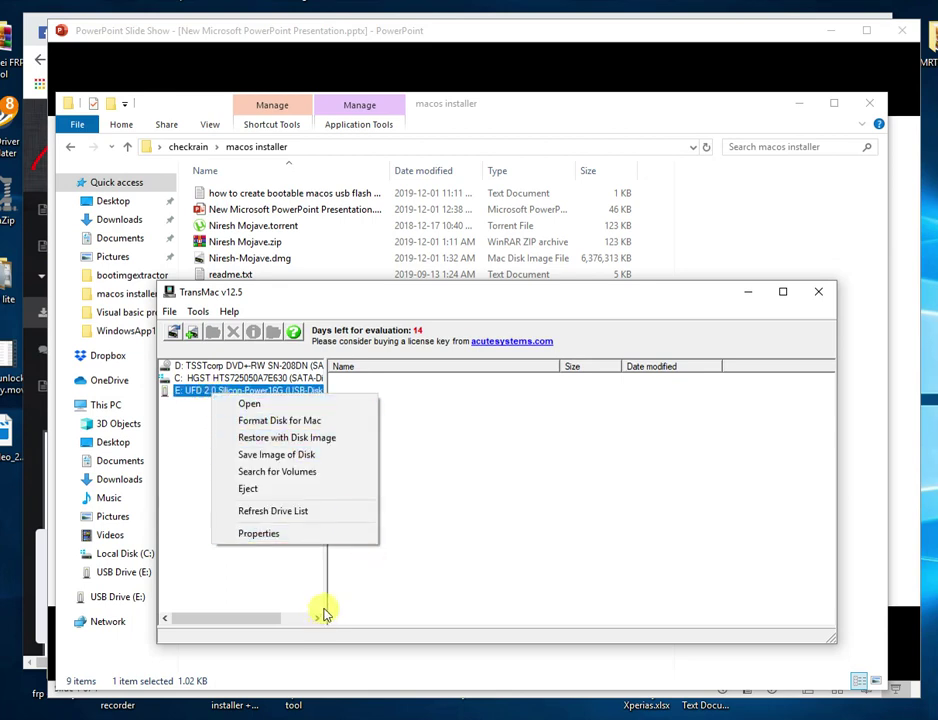
{"action": "left_click", "coordinate": [290, 438]}
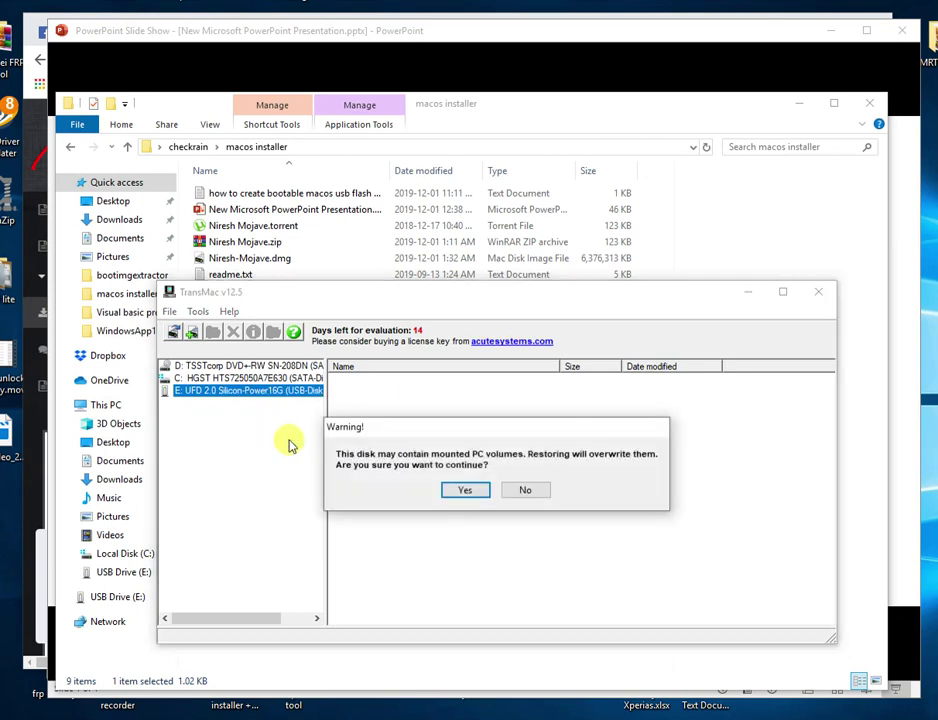
{"action": "left_click", "coordinate": [466, 491]}
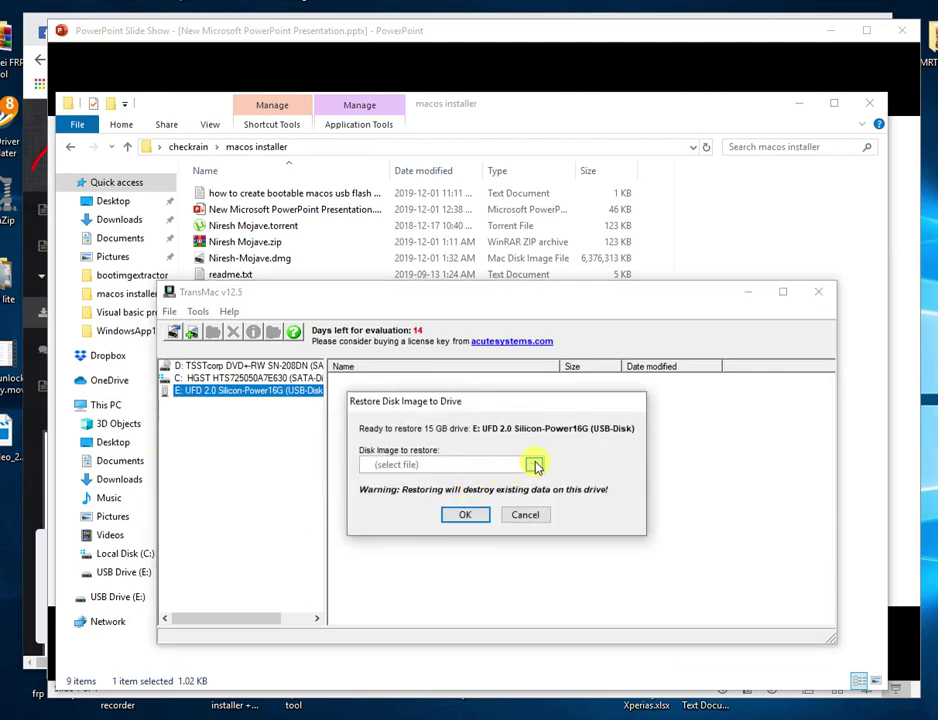
{"action": "left_click", "coordinate": [535, 466]}
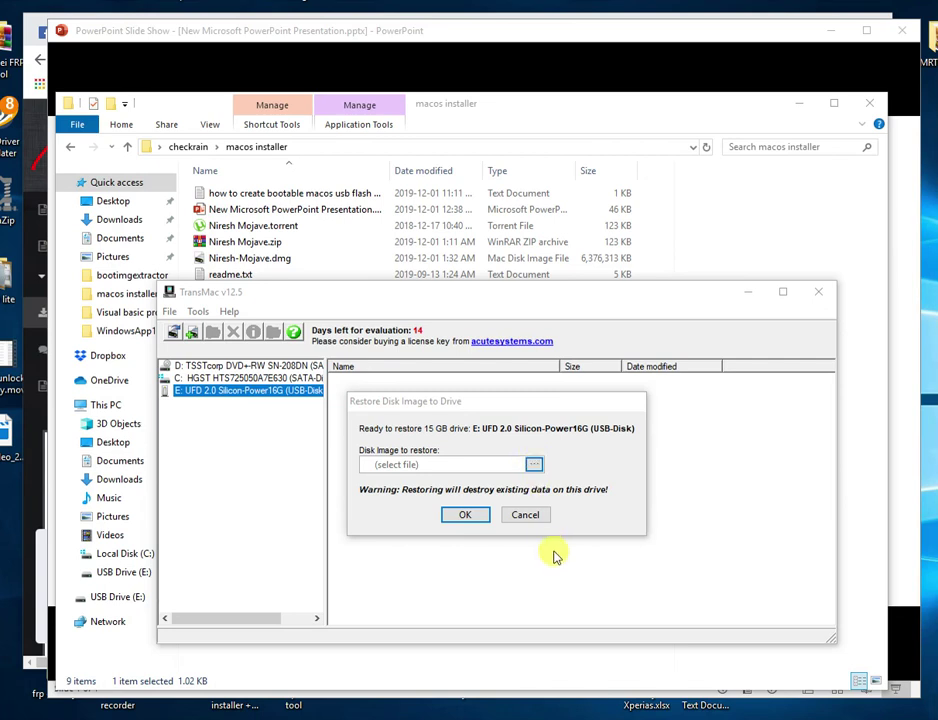
{"action": "left_click_drag", "start_coordinate": [600, 377], "coordinate": [404, 255]}
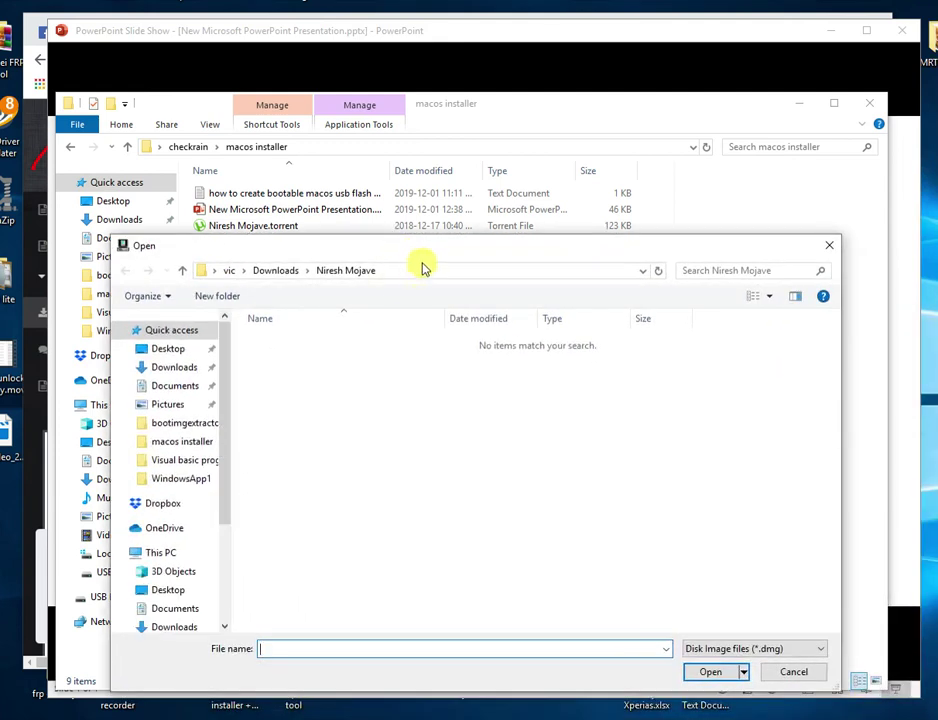
Copy the full path of the macos installer folder from File Explorer and return to TransMac's file selection dialog
{"action": "left_click", "coordinate": [537, 106]}
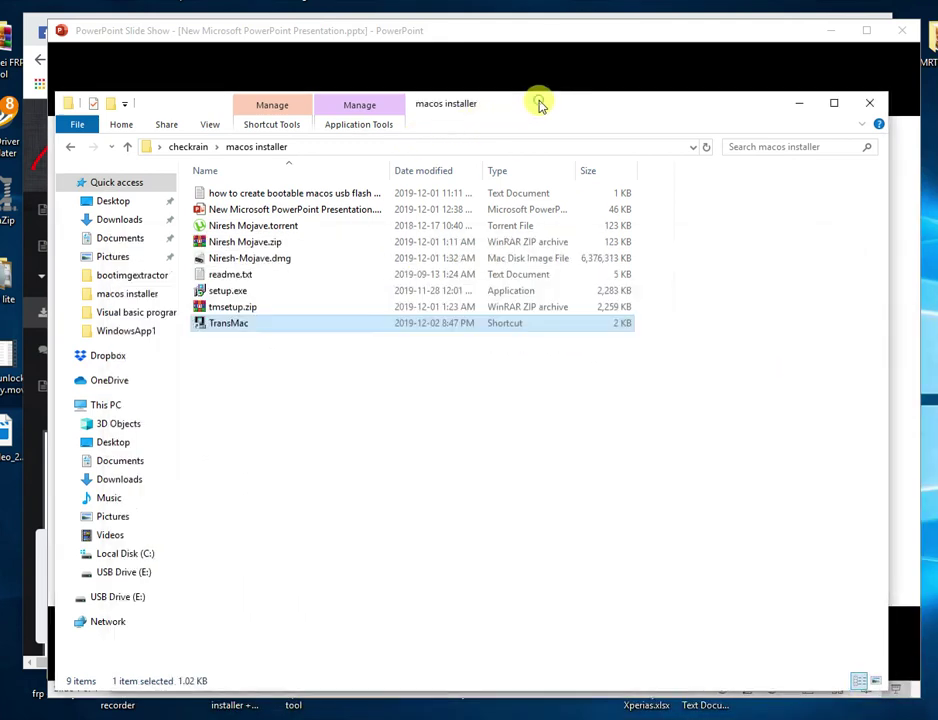
{"action": "left_click", "coordinate": [345, 146]}
{"action": "right_click", "coordinate": [335, 147]}
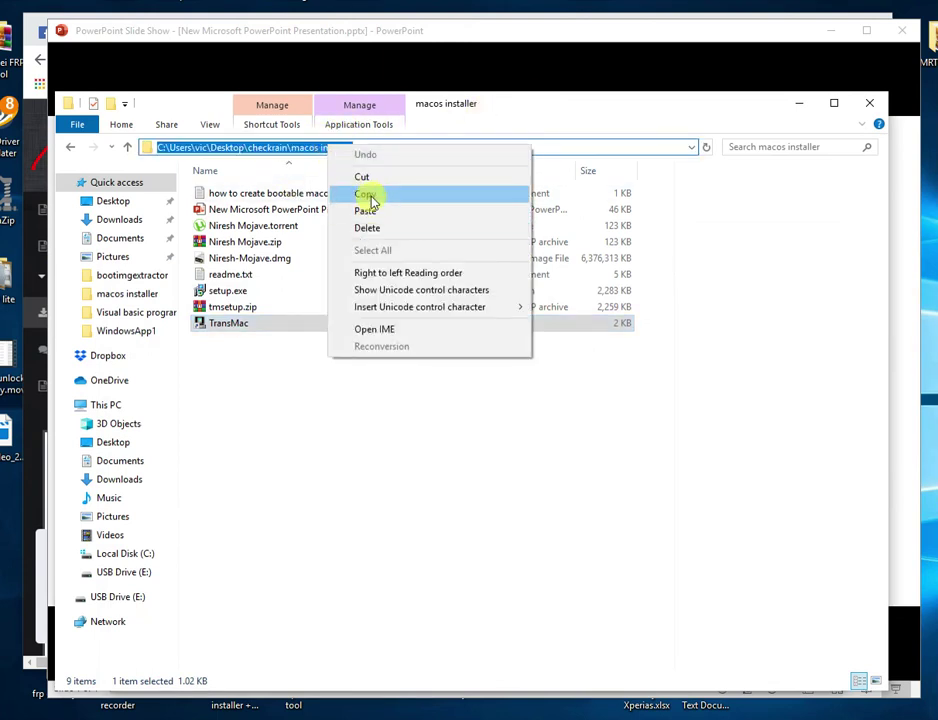
{"action": "left_click", "coordinate": [366, 195]}
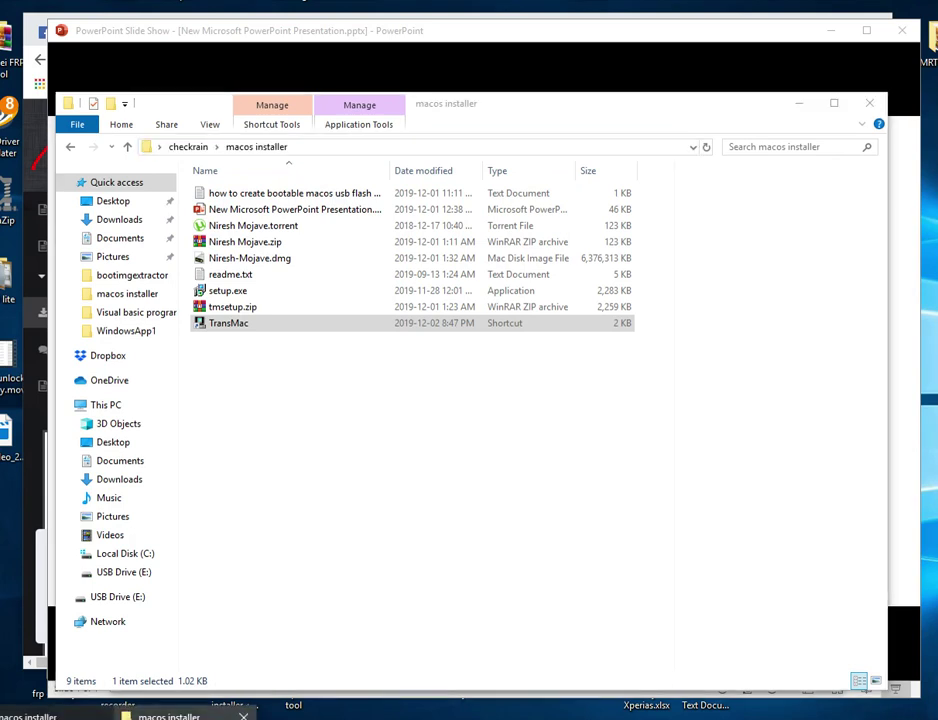
{"action": "key", "text": "Escape"}
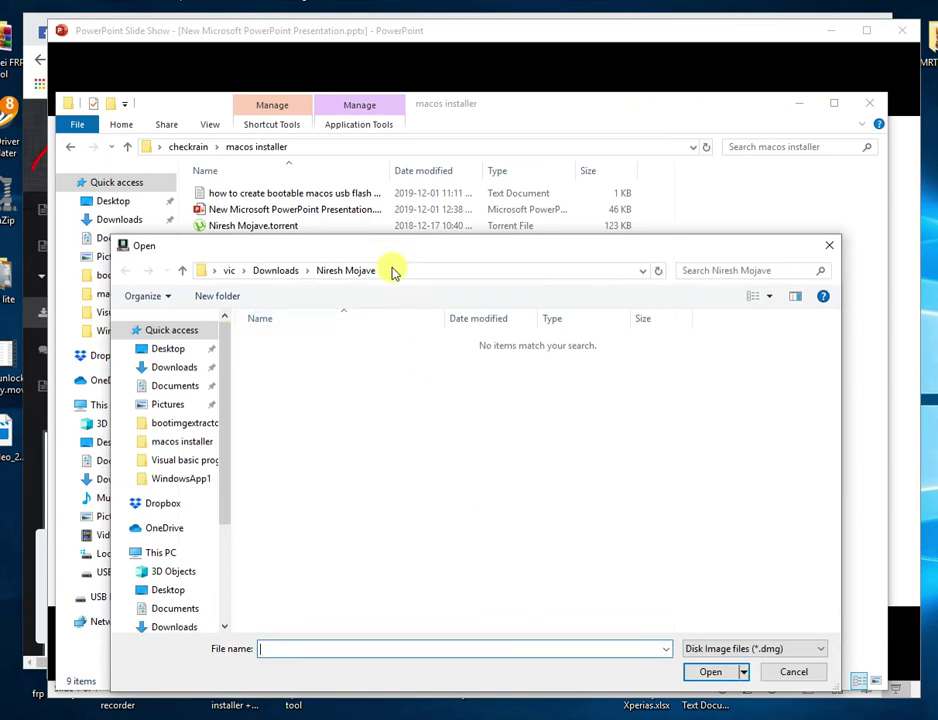
Try to take the file selection dialog to the copied folder path
{"action": "left_click", "coordinate": [375, 270]}
{"action": "right_click", "coordinate": [366, 268]}
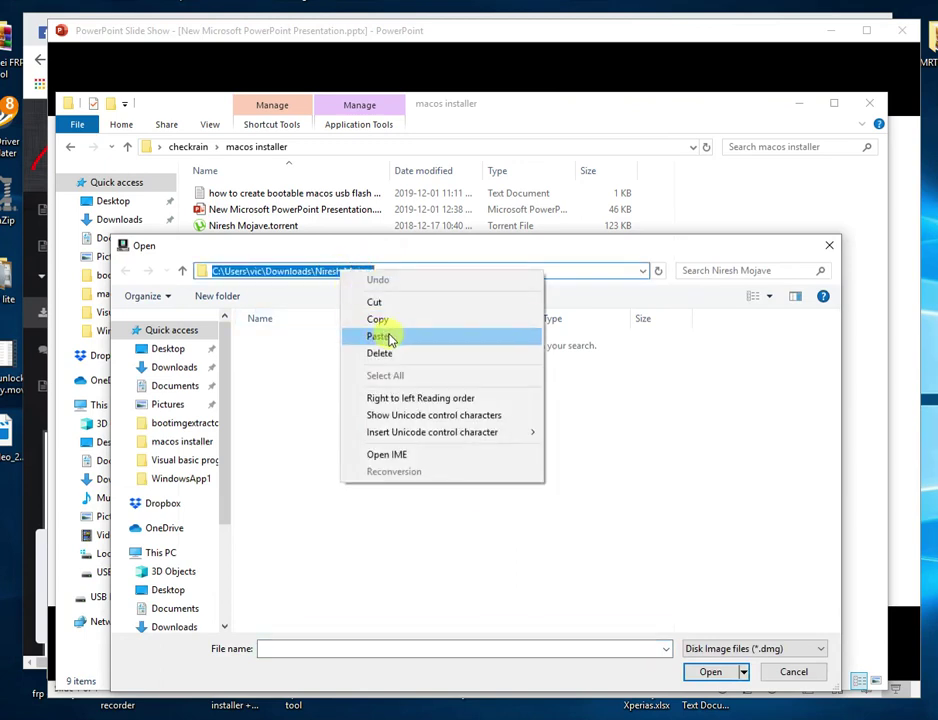
{"action": "left_click", "coordinate": [386, 336]}
{"action": "left_click", "coordinate": [708, 674]}
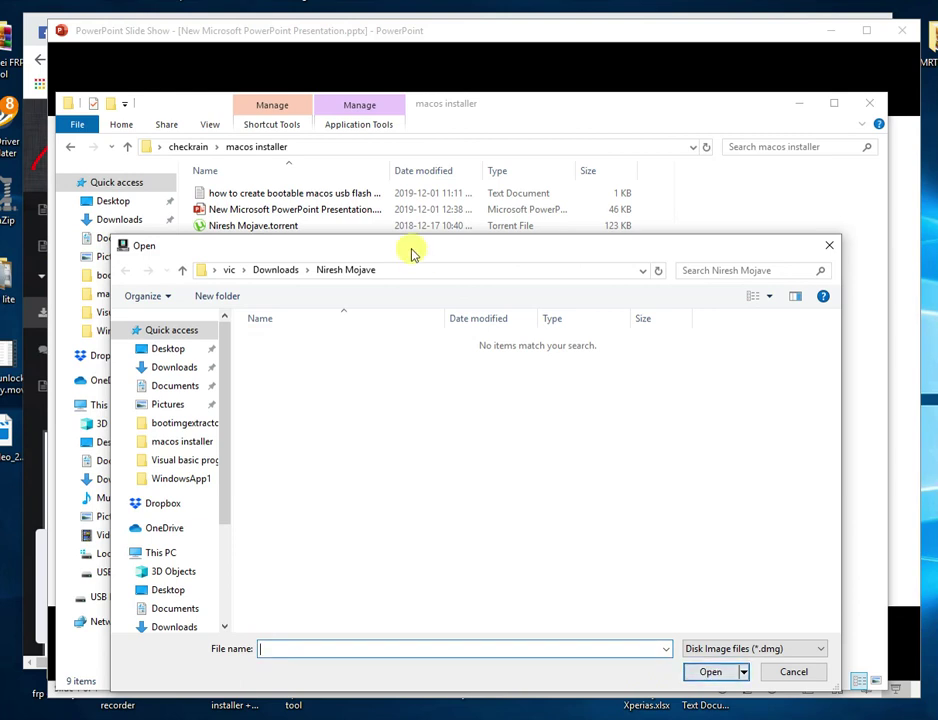
Go to the copied Desktop\checkrain\macos installer path and choose Niresh-Mojave.dmg as the disk image to restore
{"action": "left_click", "coordinate": [385, 271]}
{"action": "right_click", "coordinate": [355, 270]}
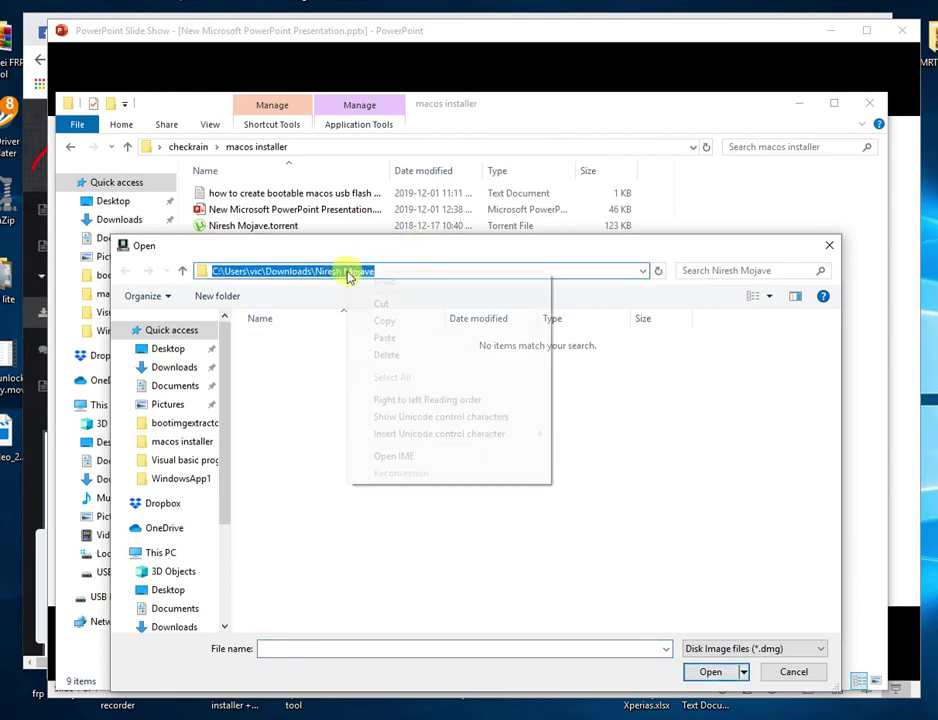
{"action": "left_click", "coordinate": [384, 338]}
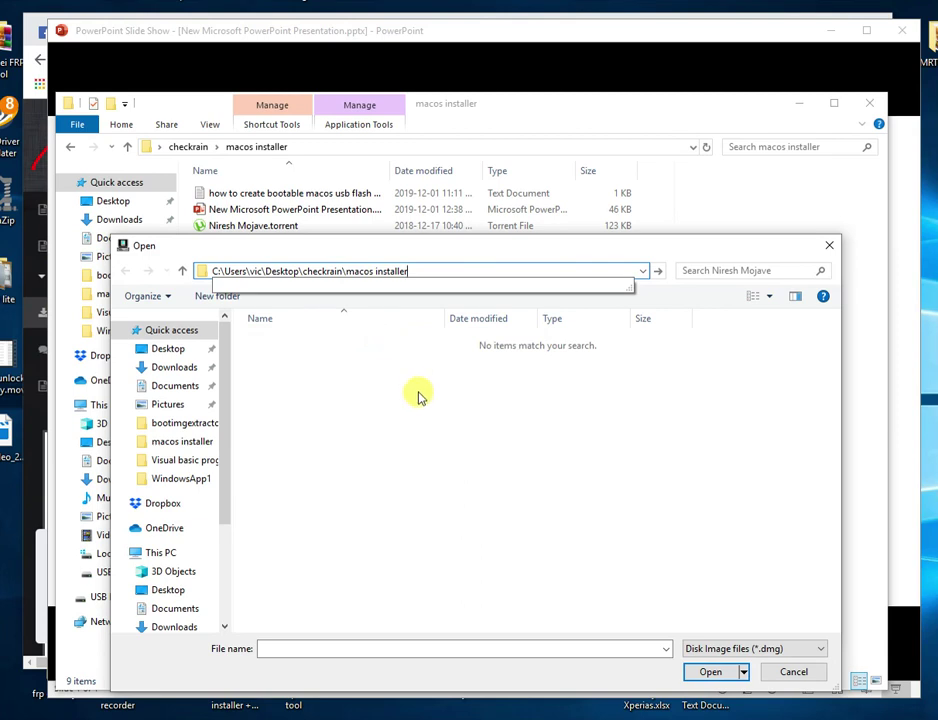
{"action": "key", "text": "Return"}
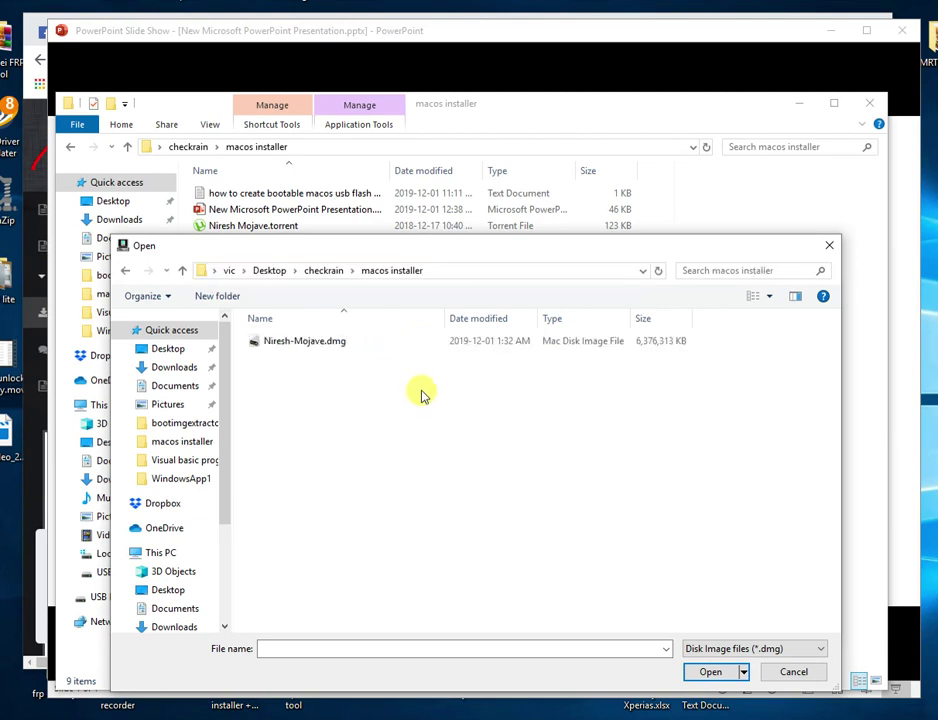
{"action": "left_click", "coordinate": [308, 349]}
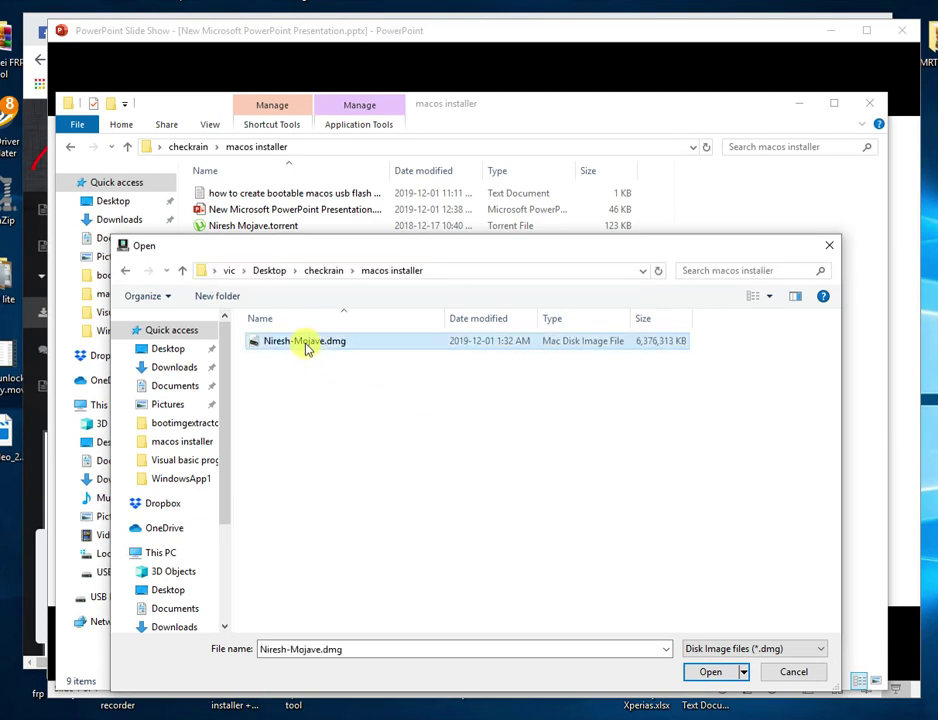
{"action": "left_click", "coordinate": [705, 673]}
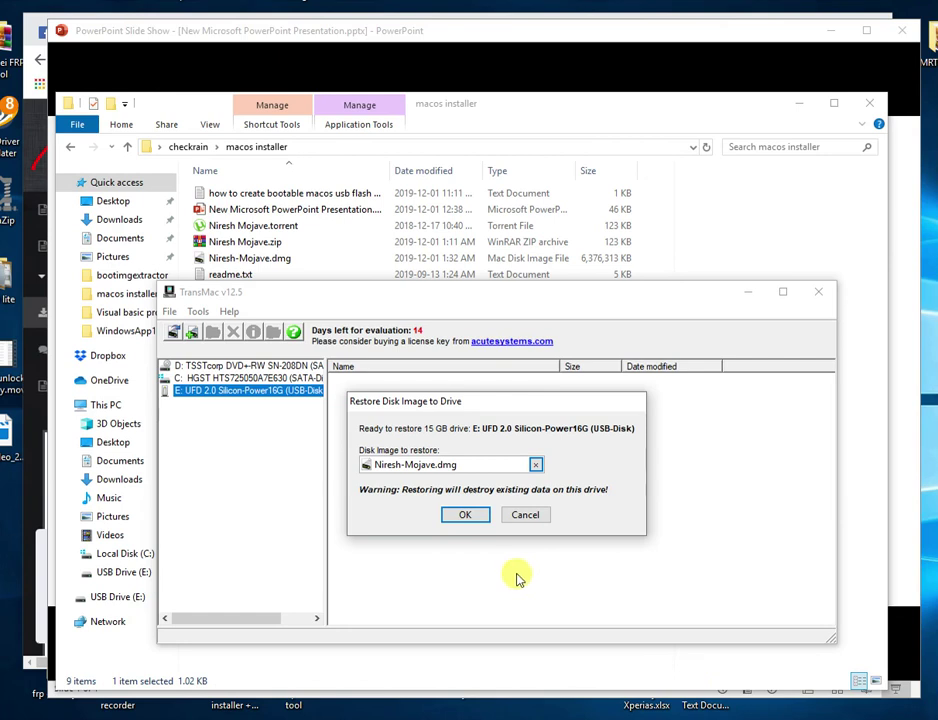
Switch to the Chrome browser and examine the Niresh Mojave page on Hackintosh Zone for its file information and download option
{"action": "key", "text": "alt+Tab"}
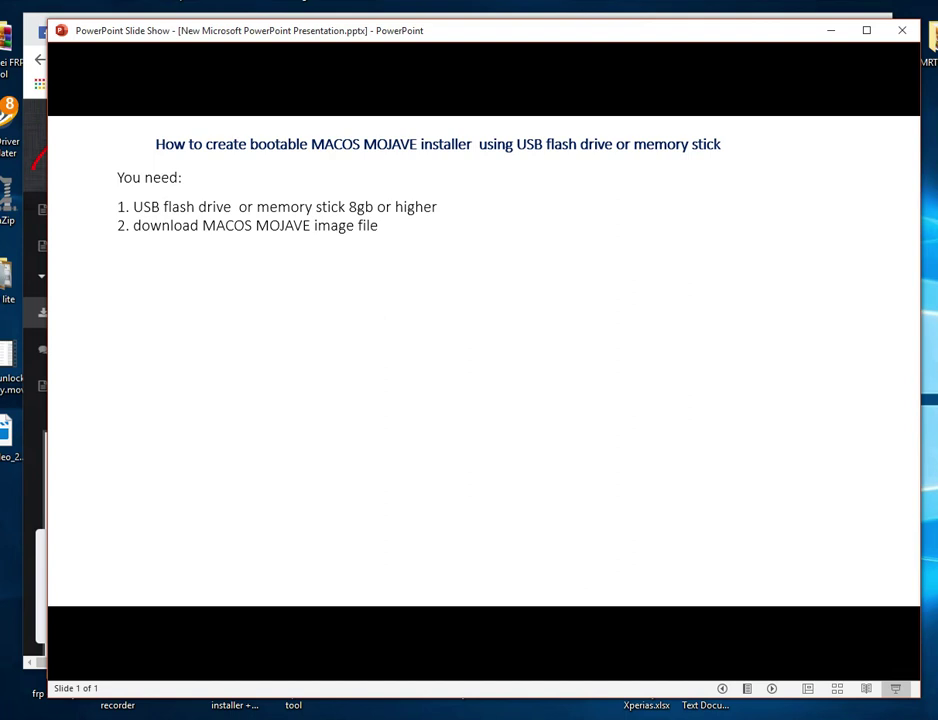
{"action": "left_click", "coordinate": [300, 712]}
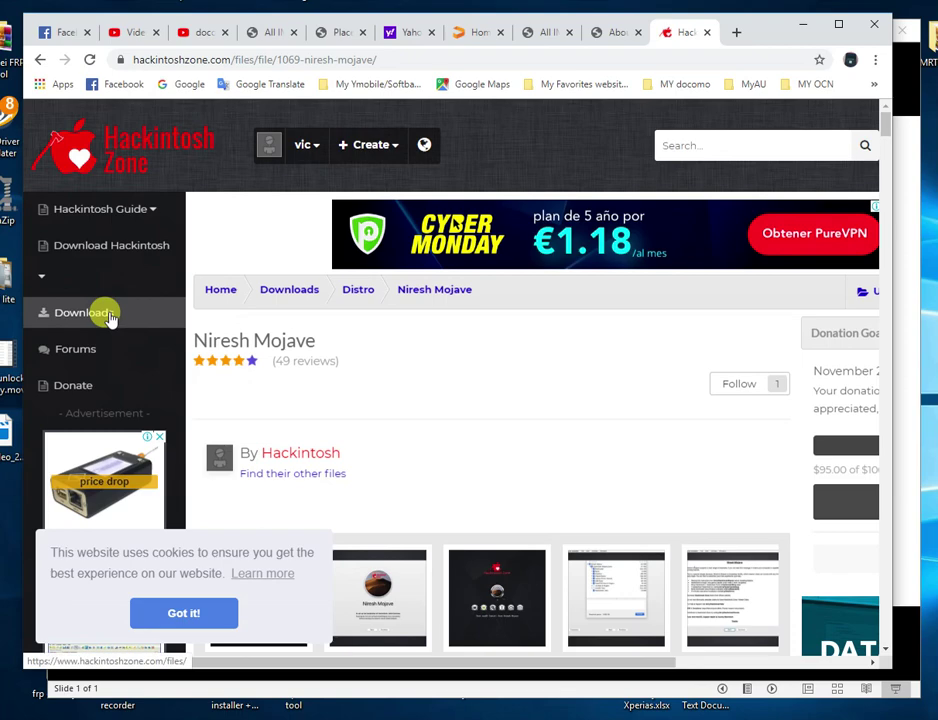
{"action": "scroll", "coordinate": [209, 360], "scroll_direction": "down", "scroll_amount": 5}
{"action": "scroll", "coordinate": [419, 383], "scroll_direction": "down", "scroll_amount": 3}
{"action": "scroll", "coordinate": [492, 379], "scroll_direction": "up", "scroll_amount": 4}
{"action": "scroll", "coordinate": [492, 379], "scroll_direction": "down", "scroll_amount": 9}
{"action": "scroll", "coordinate": [493, 380], "scroll_direction": "down", "scroll_amount": 15}
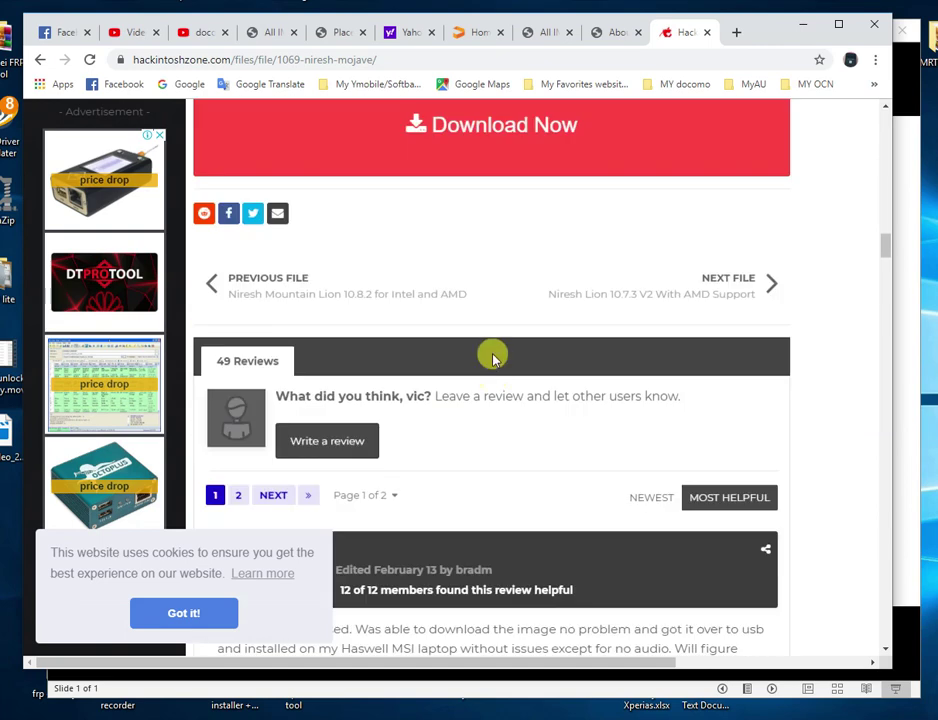
{"action": "scroll", "coordinate": [493, 357], "scroll_direction": "up", "scroll_amount": 3}
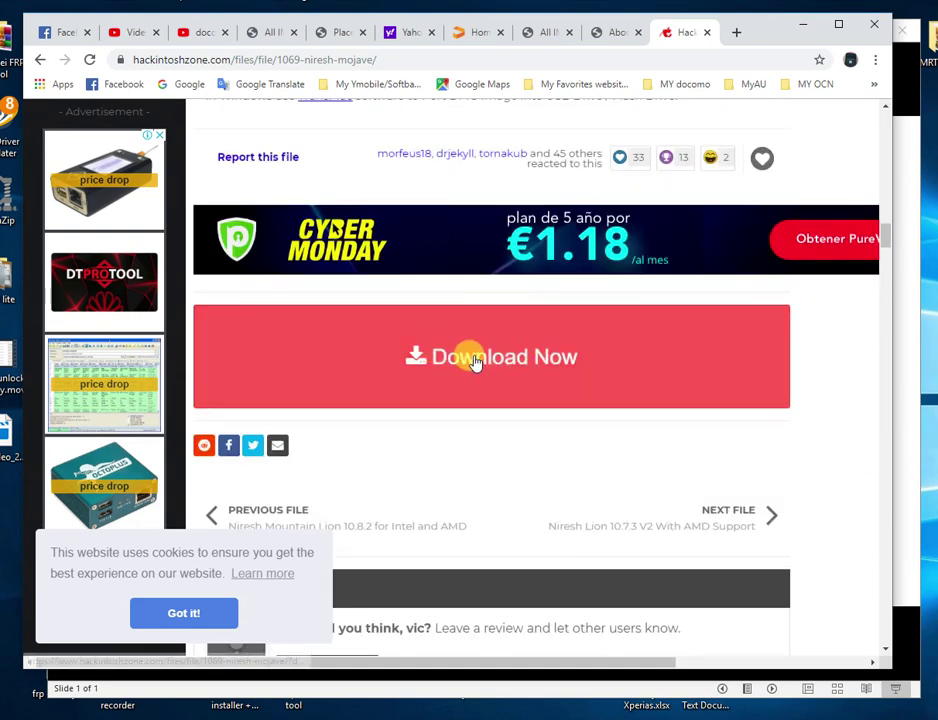
{"action": "scroll", "coordinate": [473, 362], "scroll_direction": "up", "scroll_amount": 12}
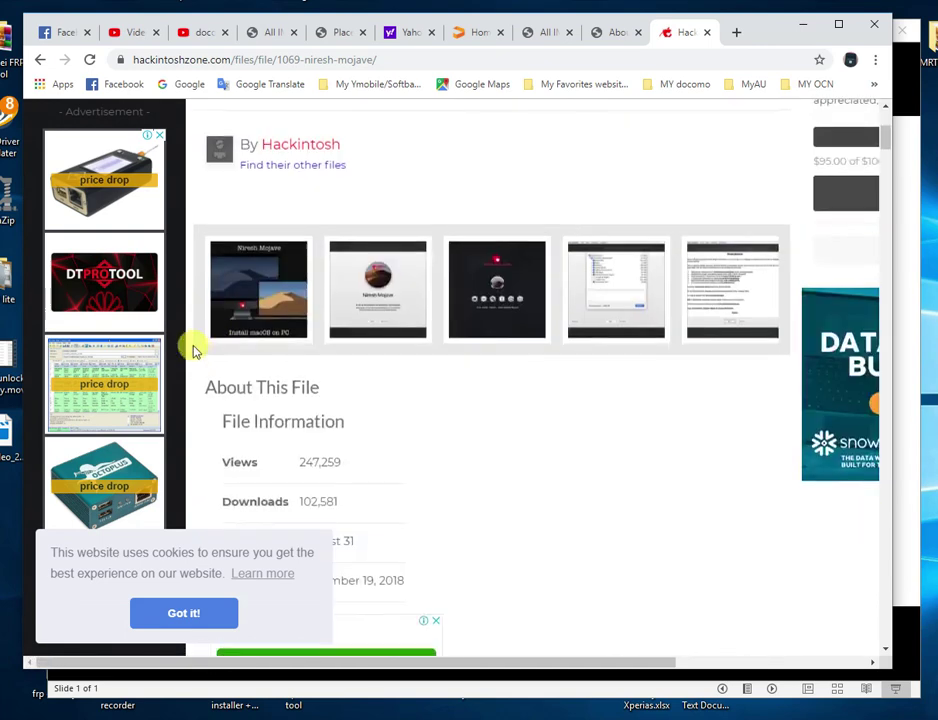
{"action": "scroll", "coordinate": [197, 350], "scroll_direction": "up", "scroll_amount": 4}
Go to the Hackintosh Zone Downloads section and open the Niresh Mojave page from the most downloaded files
{"action": "left_click", "coordinate": [75, 321]}
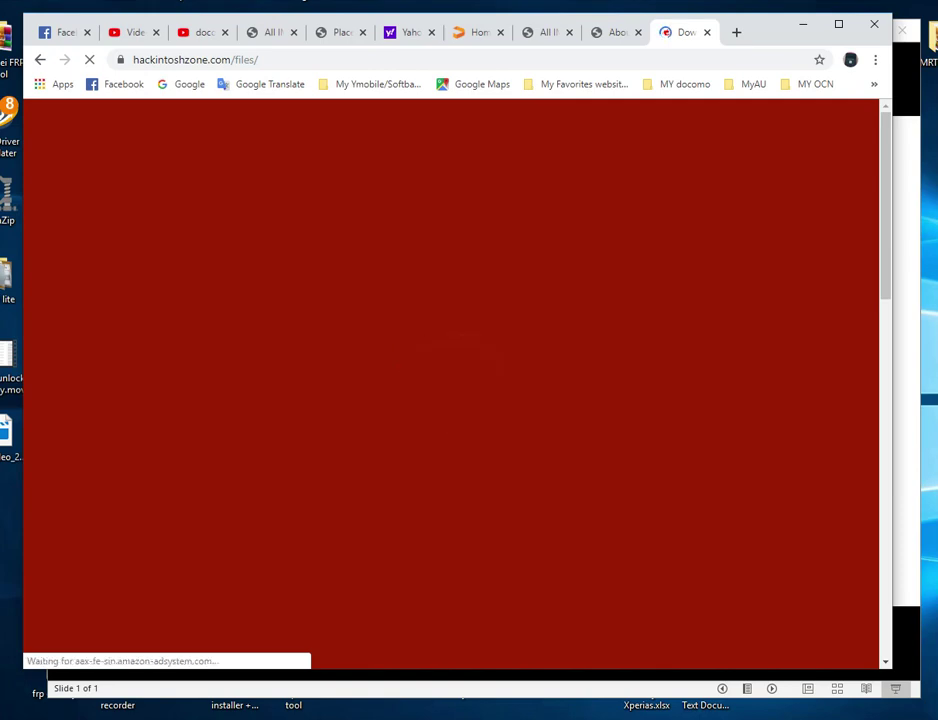
{"action": "scroll", "coordinate": [530, 410], "scroll_direction": "down", "scroll_amount": 5}
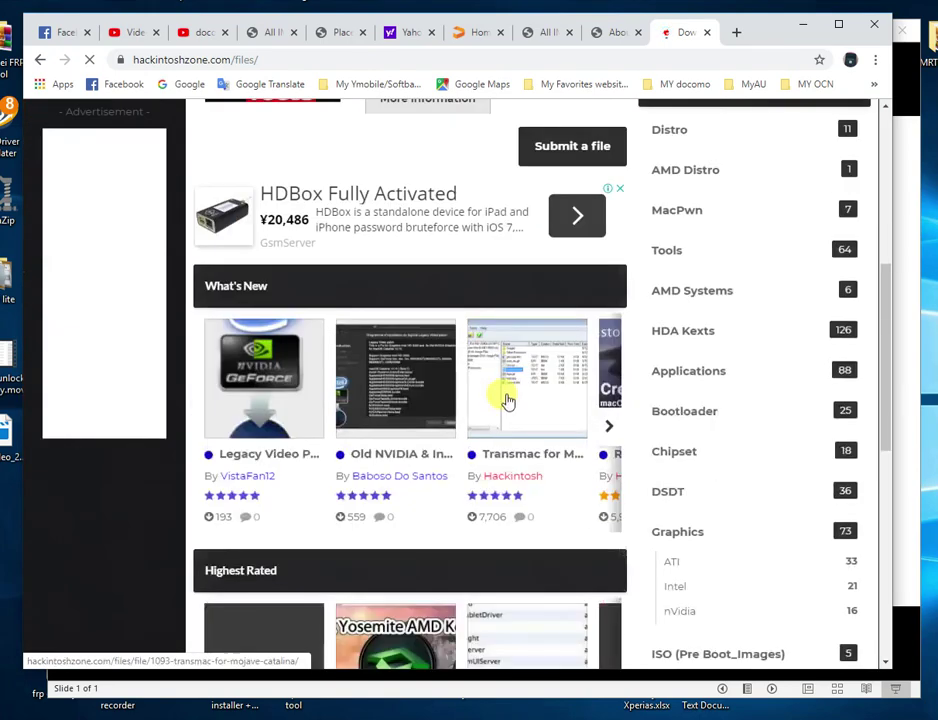
{"action": "scroll", "coordinate": [510, 395], "scroll_direction": "down", "scroll_amount": 6}
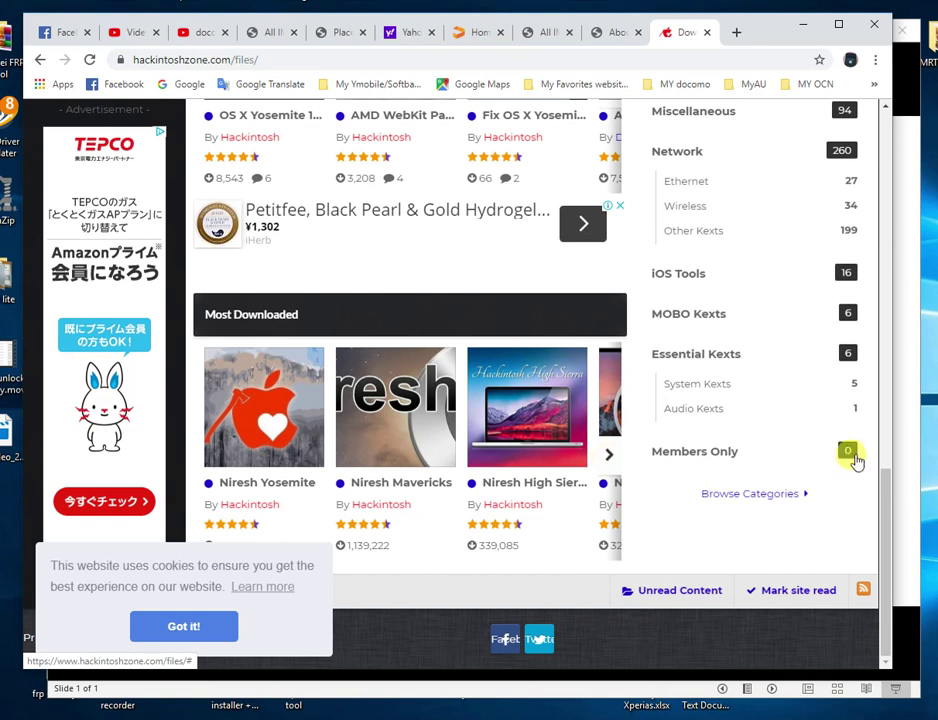
{"action": "left_click", "coordinate": [608, 458]}
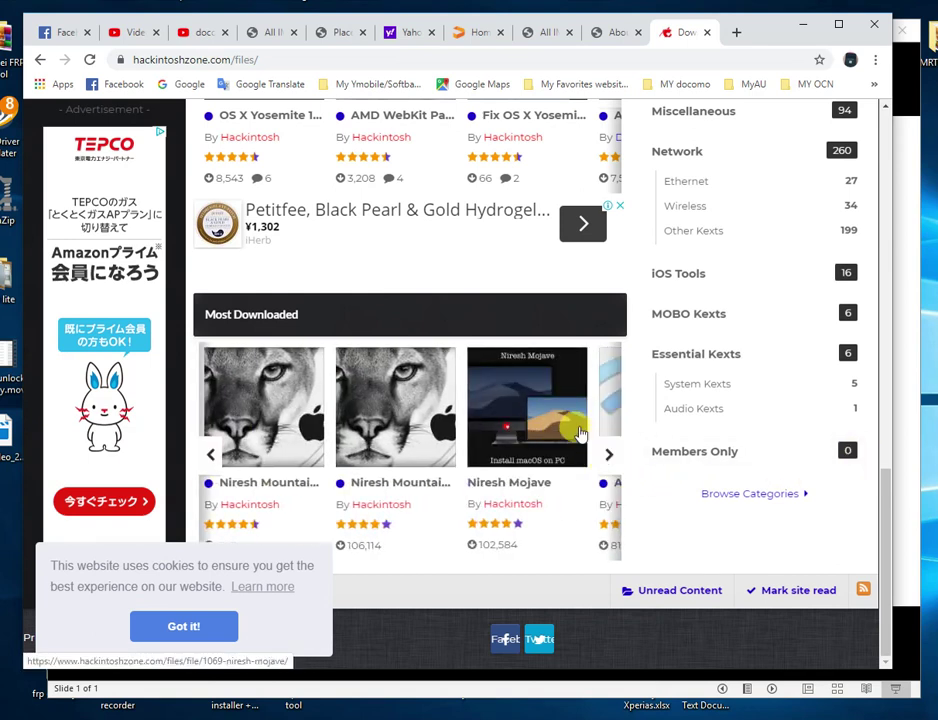
{"action": "left_click", "coordinate": [522, 443]}
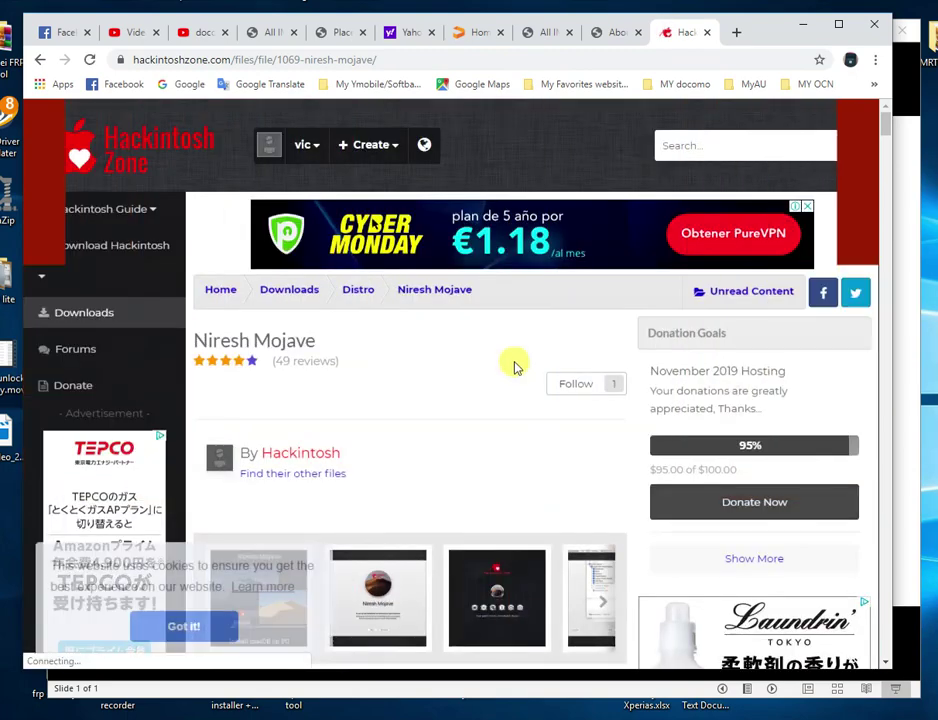
Find the Download Now option on the Niresh Mojave page
{"action": "scroll", "coordinate": [469, 352], "scroll_direction": "down", "scroll_amount": 3}
{"action": "scroll", "coordinate": [469, 355], "scroll_direction": "down", "scroll_amount": 10}
{"action": "scroll", "coordinate": [468, 350], "scroll_direction": "down", "scroll_amount": 18}
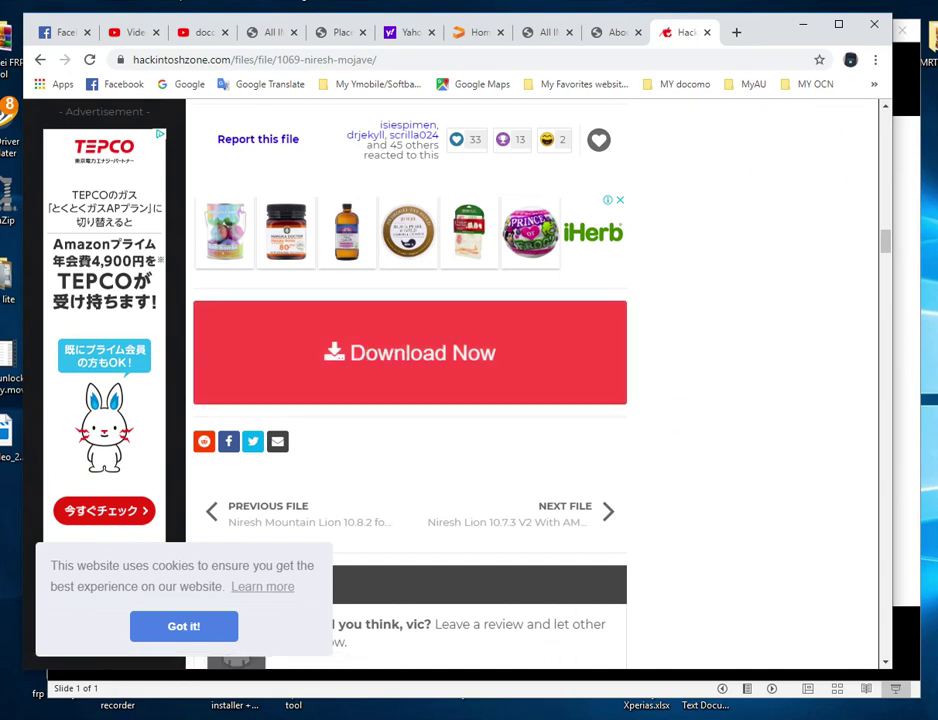
{"action": "key", "text": "alt+Tab"}
{"action": "type", "text": "2a."}
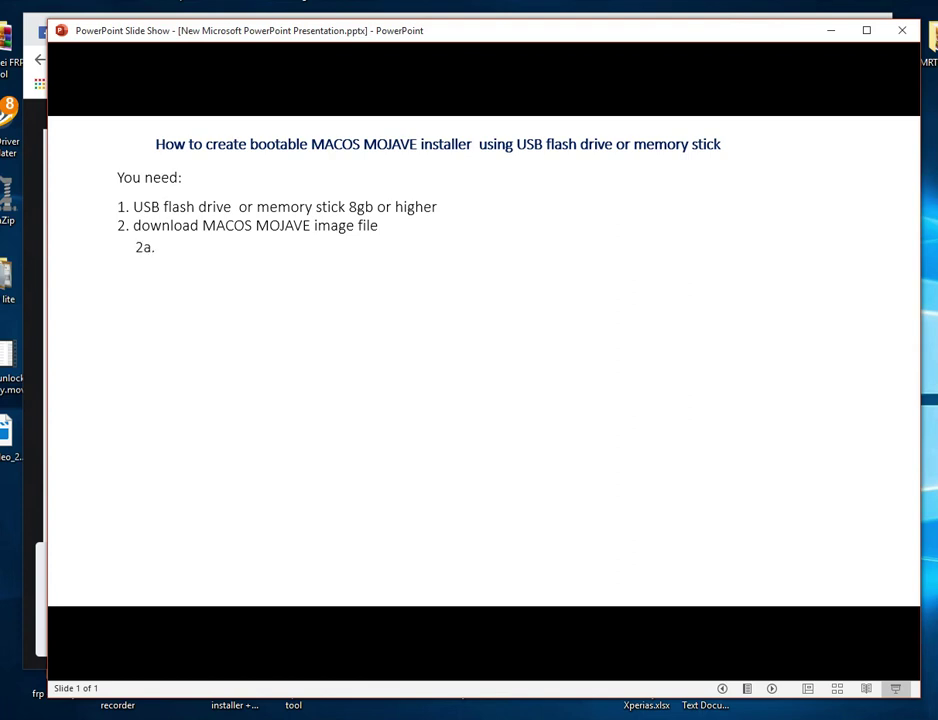
{"action": "type", "text": " from this link : https:/"}
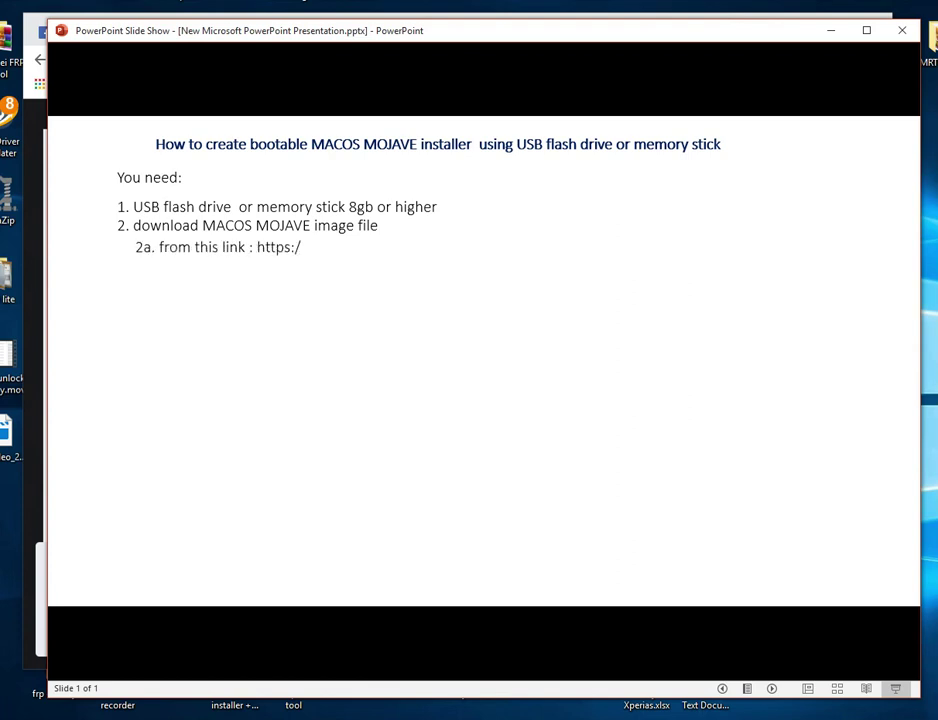
{"action": "type", "text": "/www.hackintoshzone."}
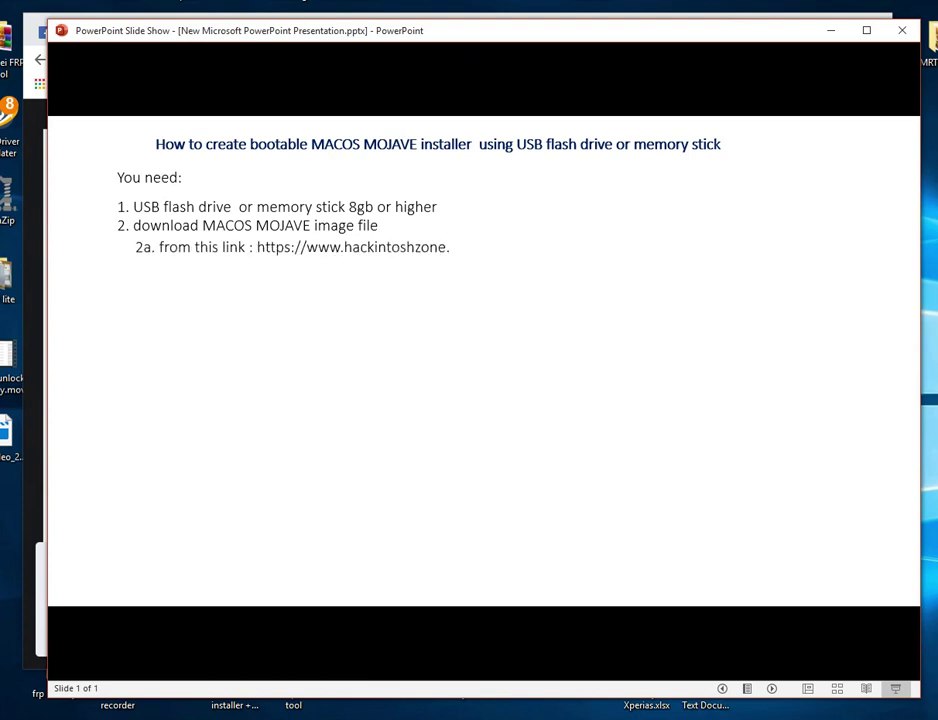
{"action": "type", "text": "com/files/ 2b. need to create account and log in to download f"}
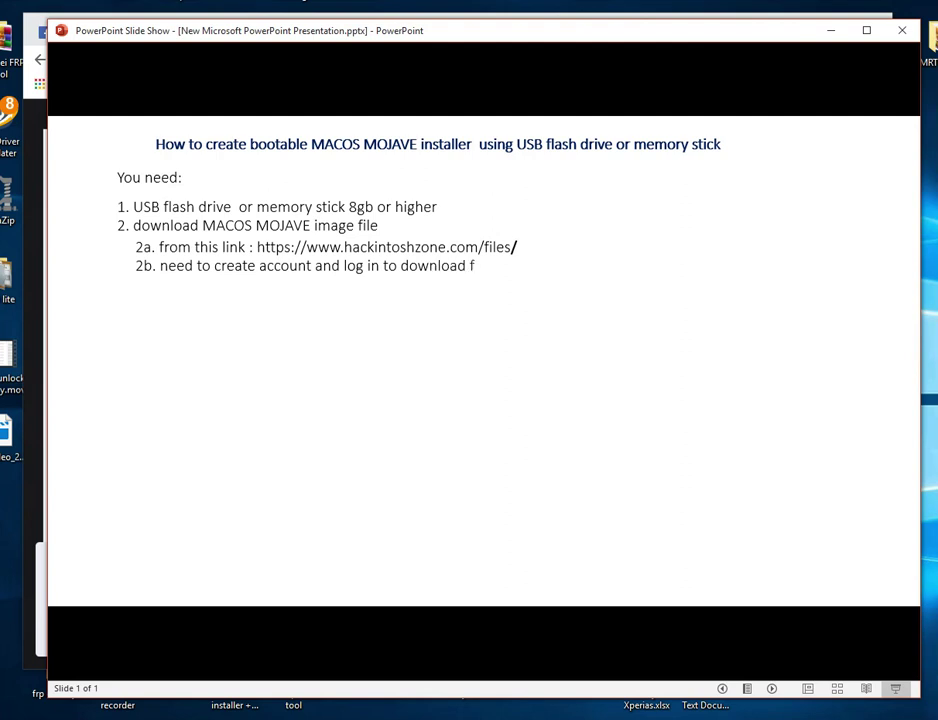
{"action": "type", "text": "ile"}
{"action": "key", "text": "Return"}
{"action": "type", "text": "3. download"}
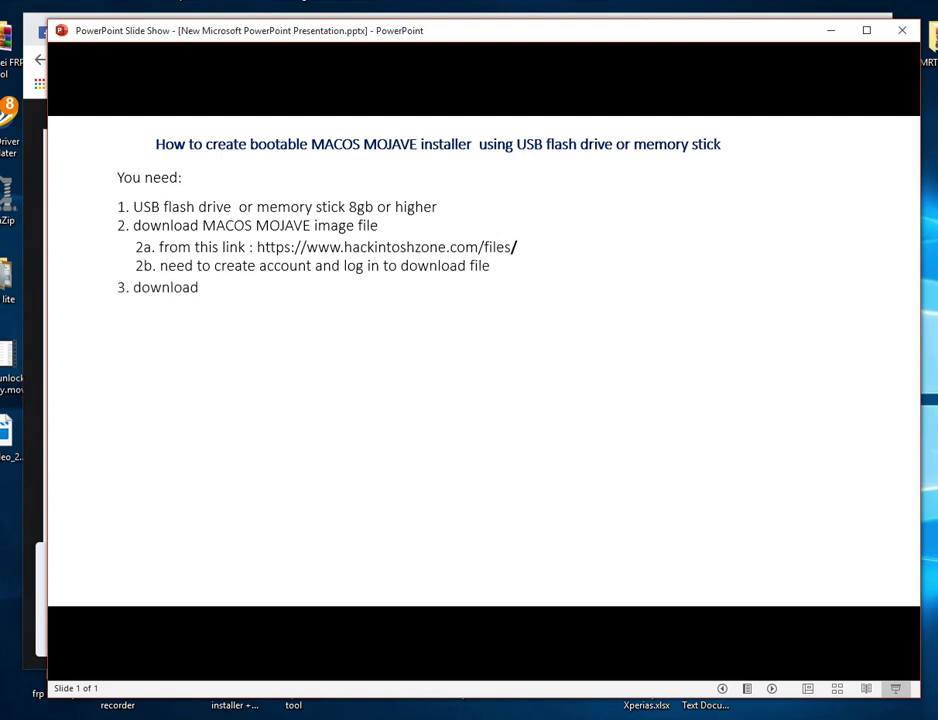
{"action": "type", "text": "  Trans mac to create bootable USB"}
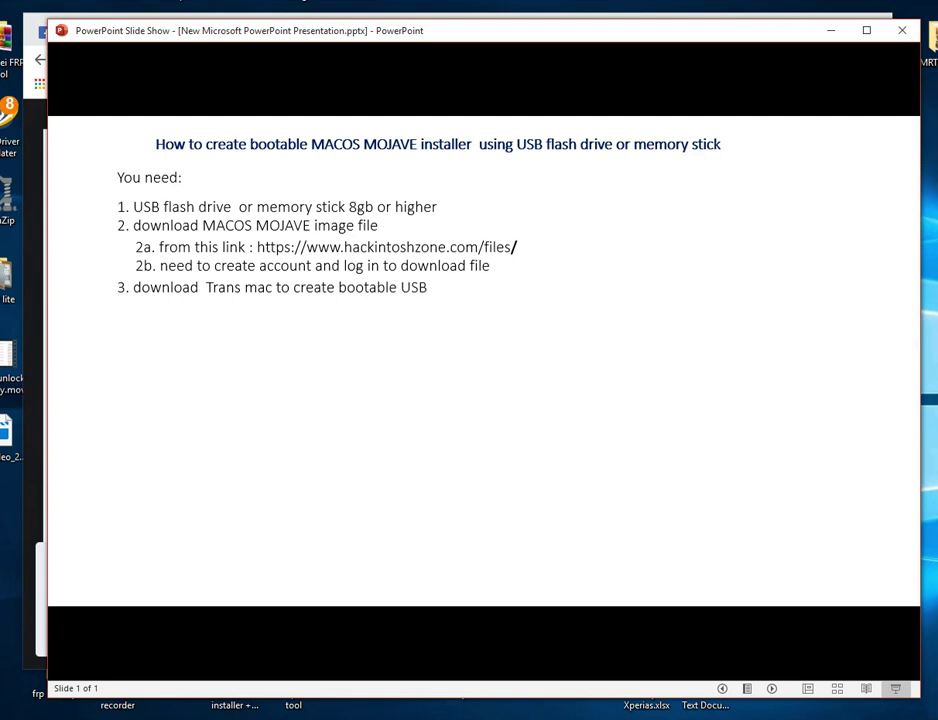
{"action": "key", "text": "Return"}
{"action": "key", "text": "Tab"}
{"action": "type", "text": "3a. from this link : https://w"}
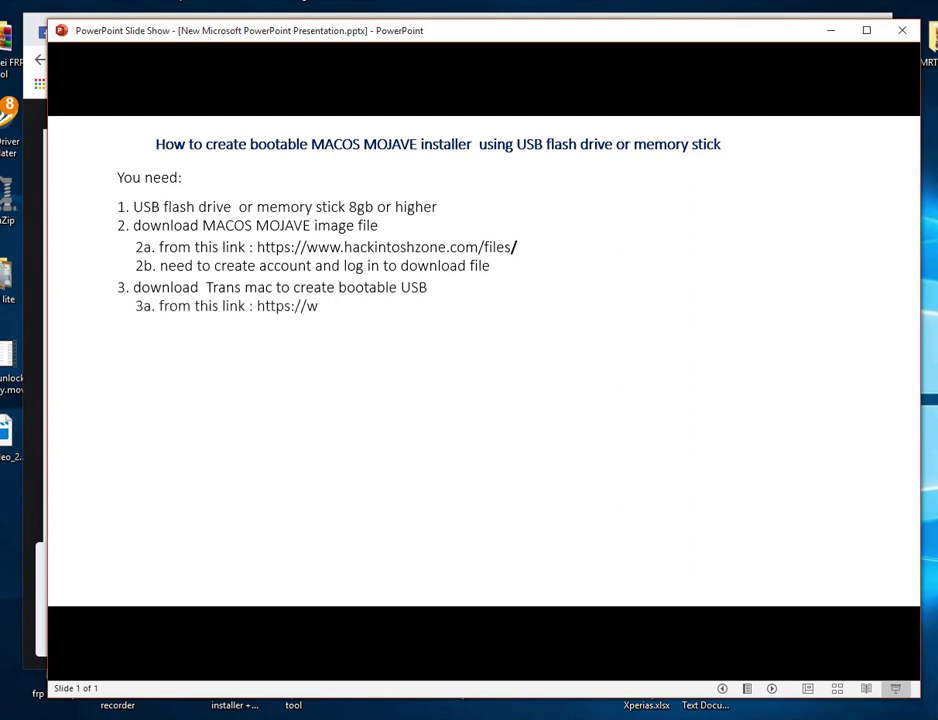
{"action": "type", "text": "ww.acutesystems.com/scrtm.htm"}
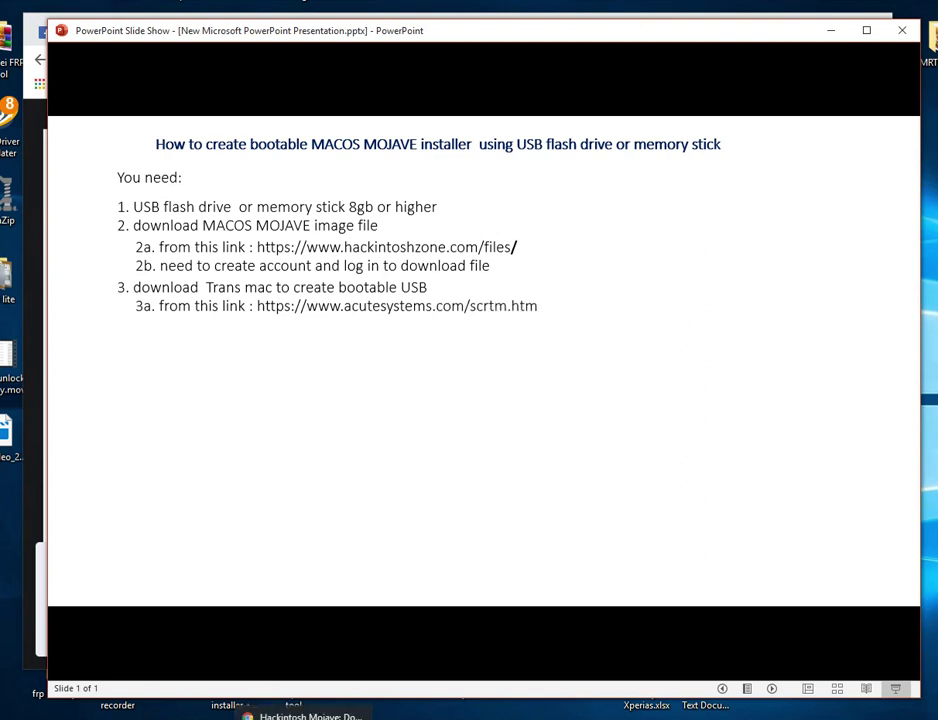
Switch to Chrome and view the TransMac download links on the acutesystems.com/scrtm.htm page
{"action": "key", "text": "alt+Tab"}
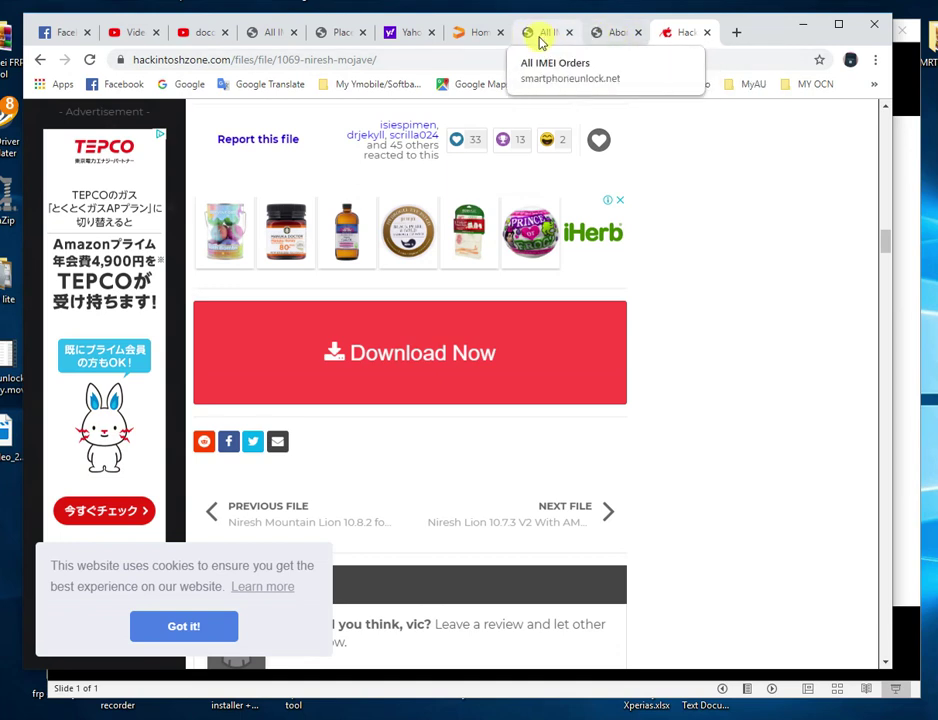
{"action": "left_click", "coordinate": [615, 36]}
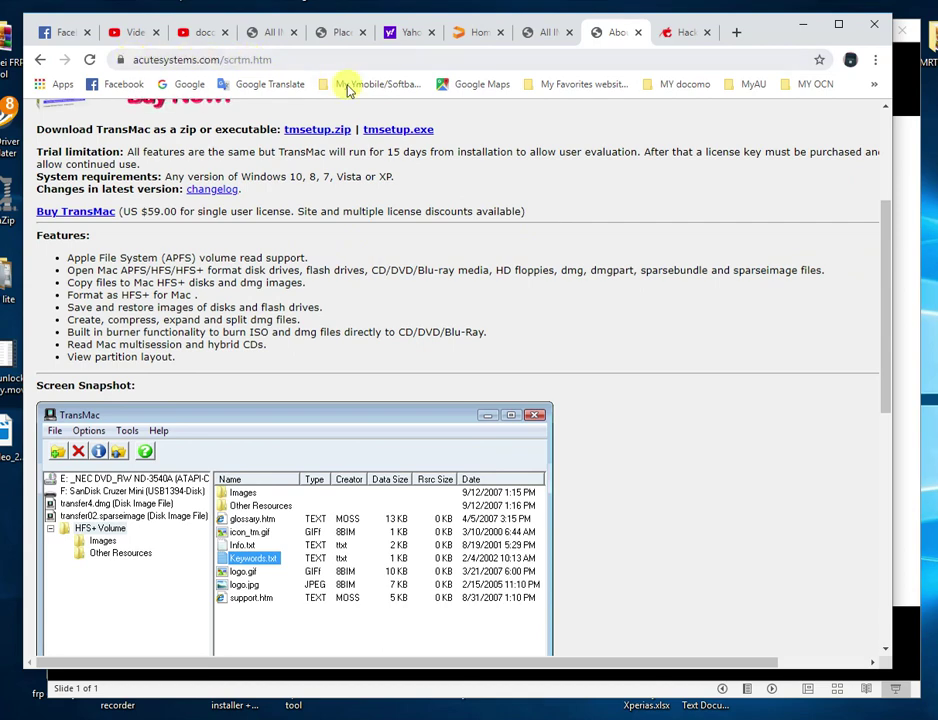
{"action": "scroll", "coordinate": [407, 215], "scroll_direction": "up", "scroll_amount": 3}
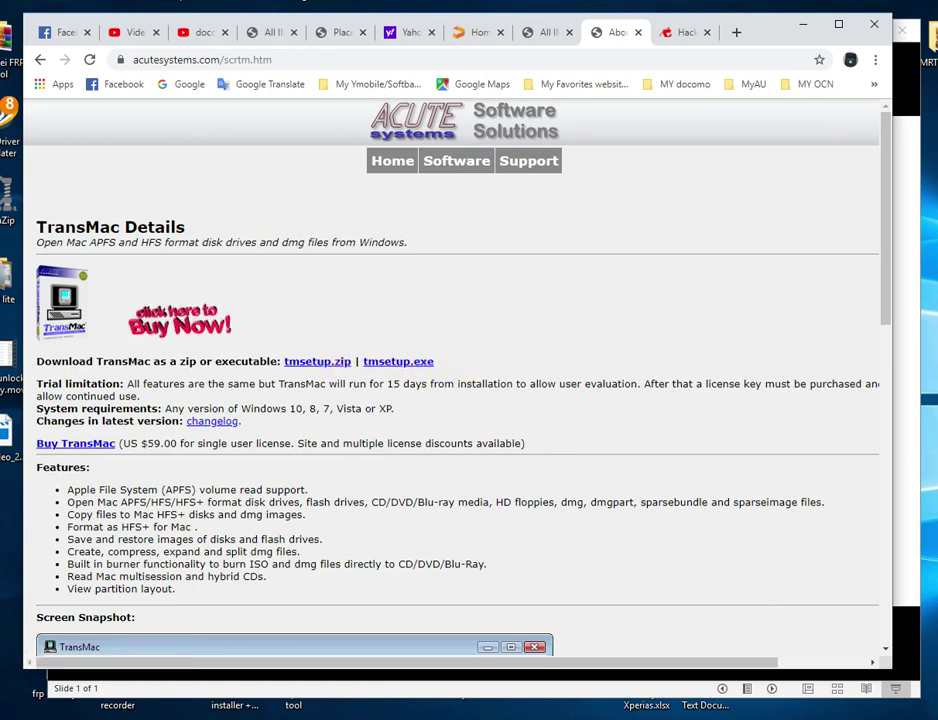
Switch to the PowerPoint slide and show "4. after download the file install and run trans mac on your computer"
{"action": "key", "text": "alt+Tab"}
{"action": "type", "text": ". afte"}
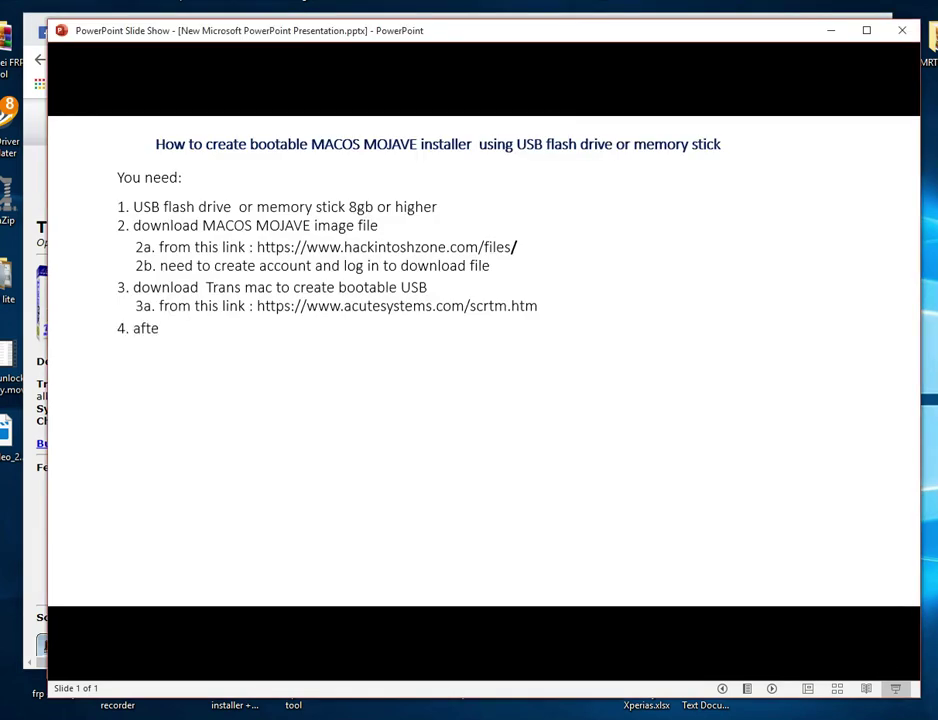
{"action": "type", "text": "r download the file inst"}
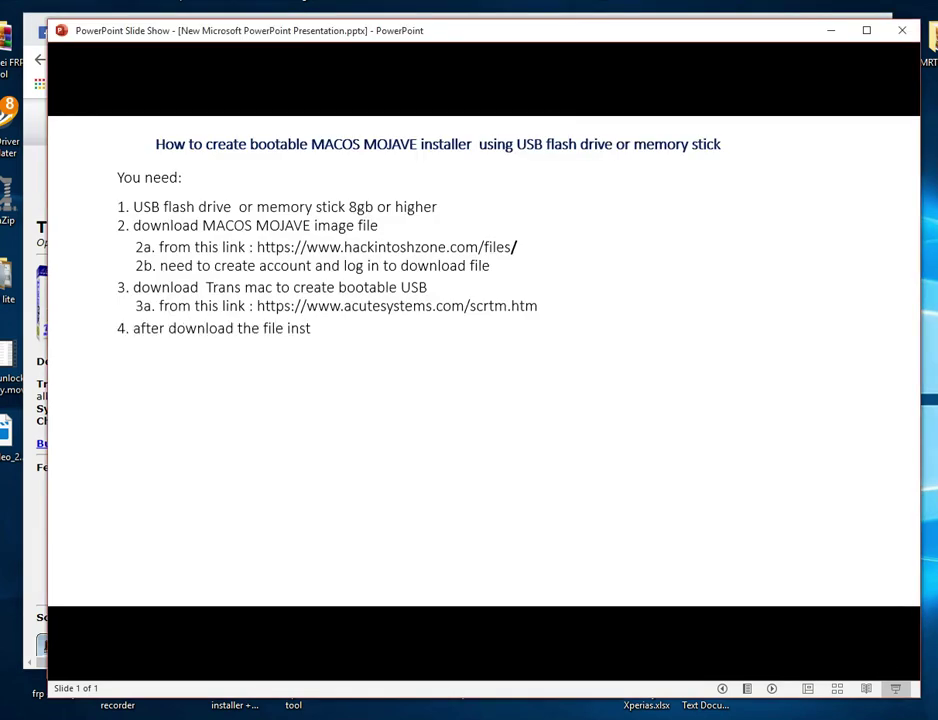
{"action": "type", "text": "all and run trans mac on y"}
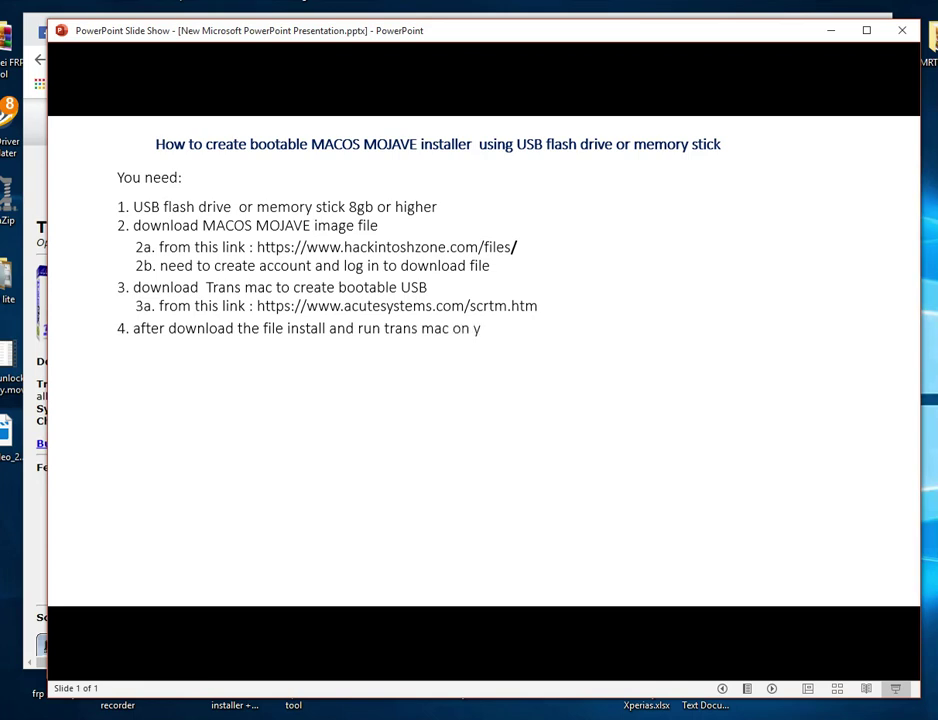
{"action": "type", "text": "our computer"}
Show "5. plug in your flash drive" and "6. on the trans mac application right click your flash drive and select restore with Disk image"
{"action": "key", "text": "Return"}
{"action": "type", "text": "5.  plug in your flash driv"}
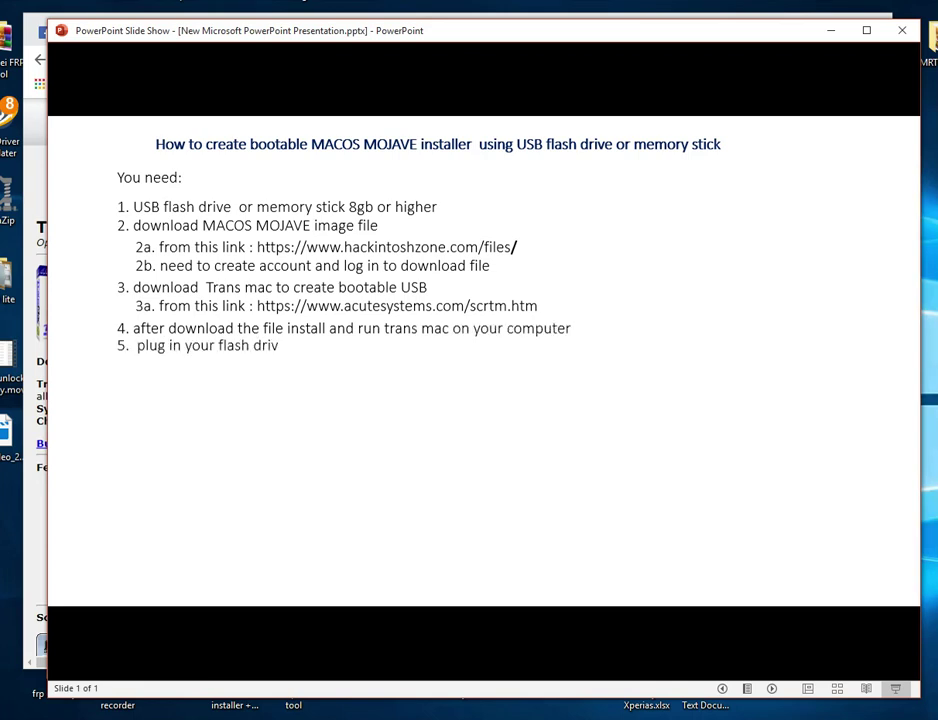
{"action": "type", "text": "e"}
{"action": "key", "text": "Return"}
{"action": "type", "text": "6. on the tran"}
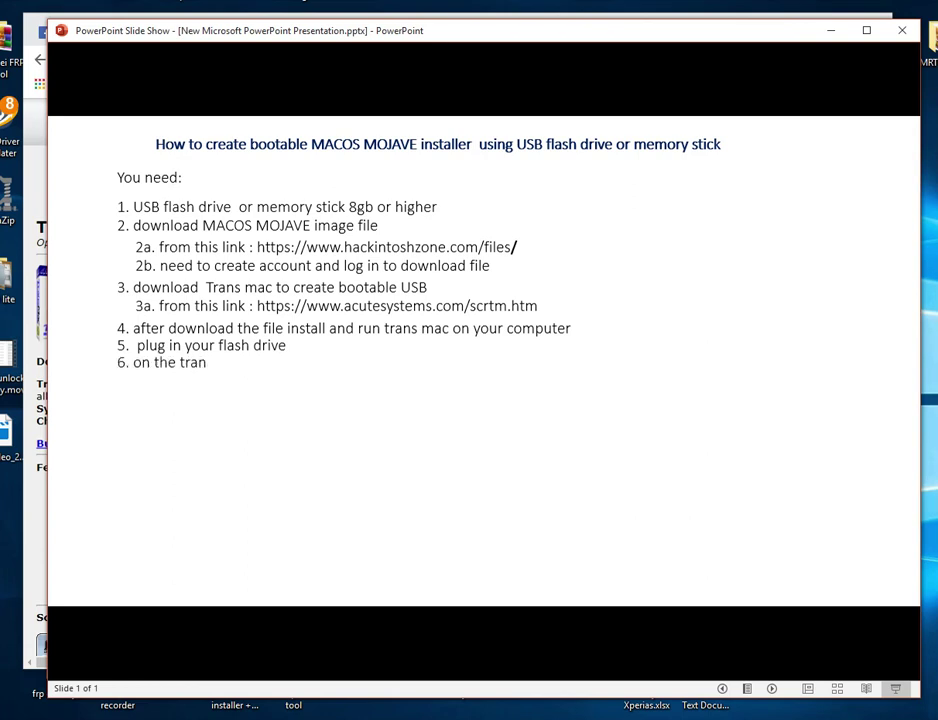
{"action": "type", "text": "s mac application  right"}
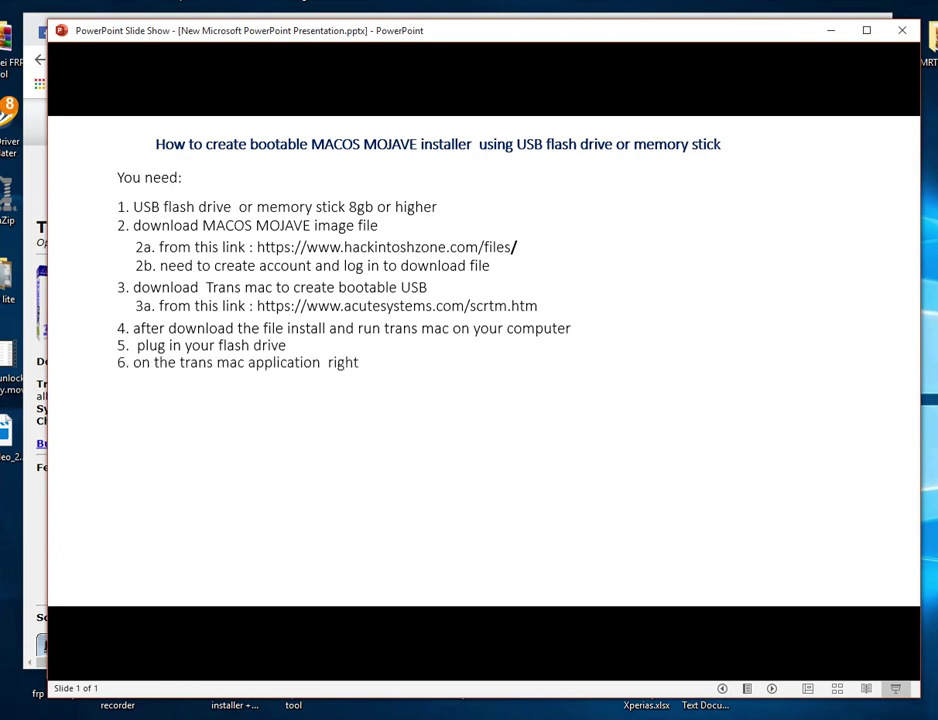
{"action": "type", "text": " click your flash drive and select re"}
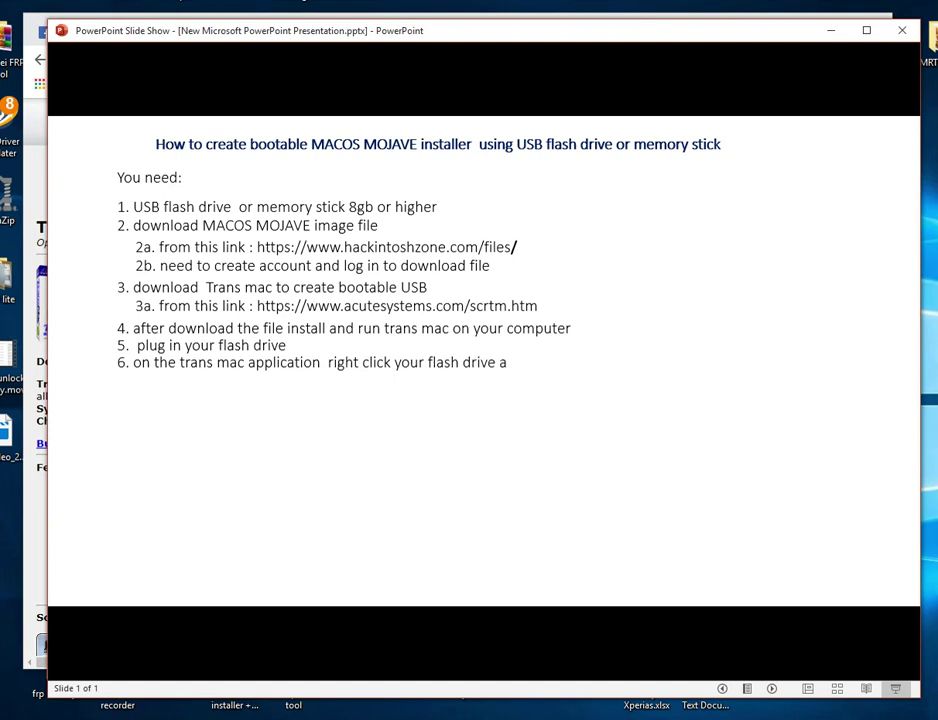
{"action": "type", "text": "store with Disk image"}
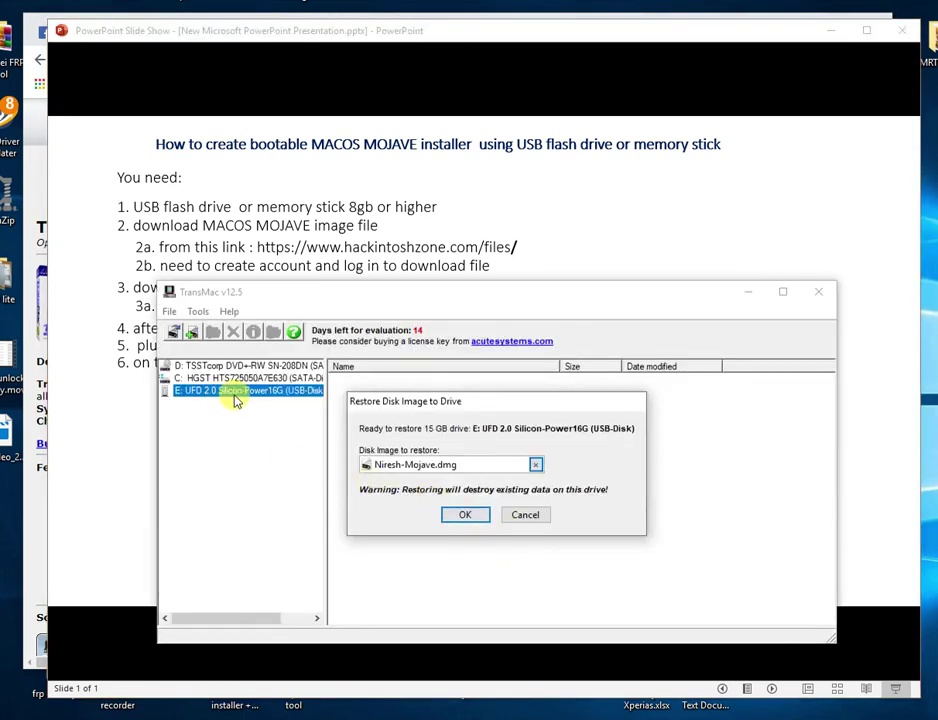
Start restoring Niresh-Mojave.dmg to the E: UFD 2.0 Silicon-Power16G drive in TransMac, accepting the overwrite of its data
{"action": "left_click", "coordinate": [473, 521]}
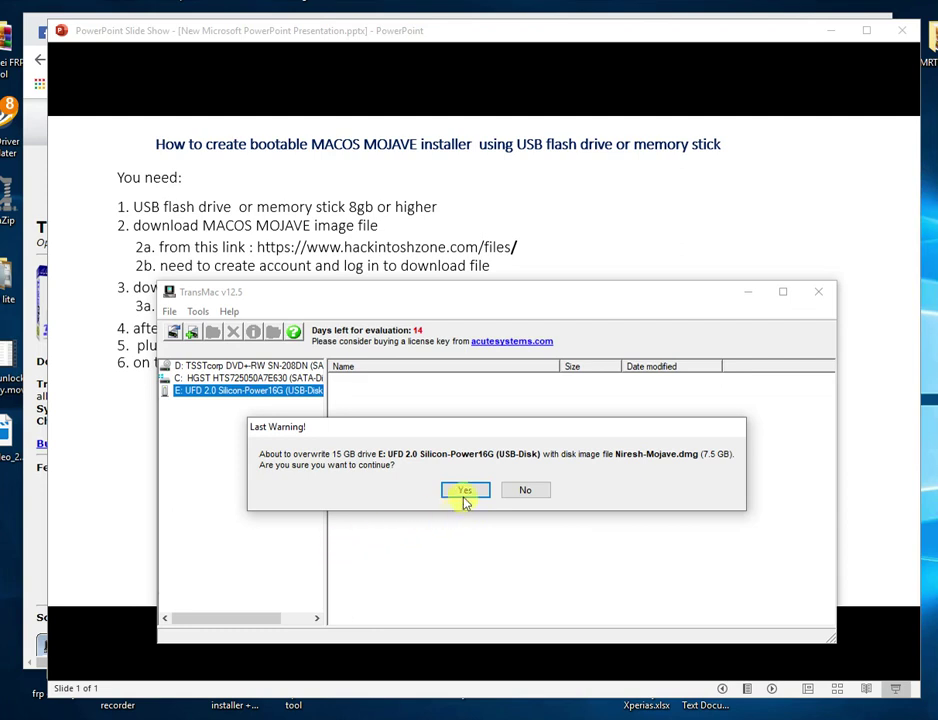
{"action": "left_click", "coordinate": [465, 493]}
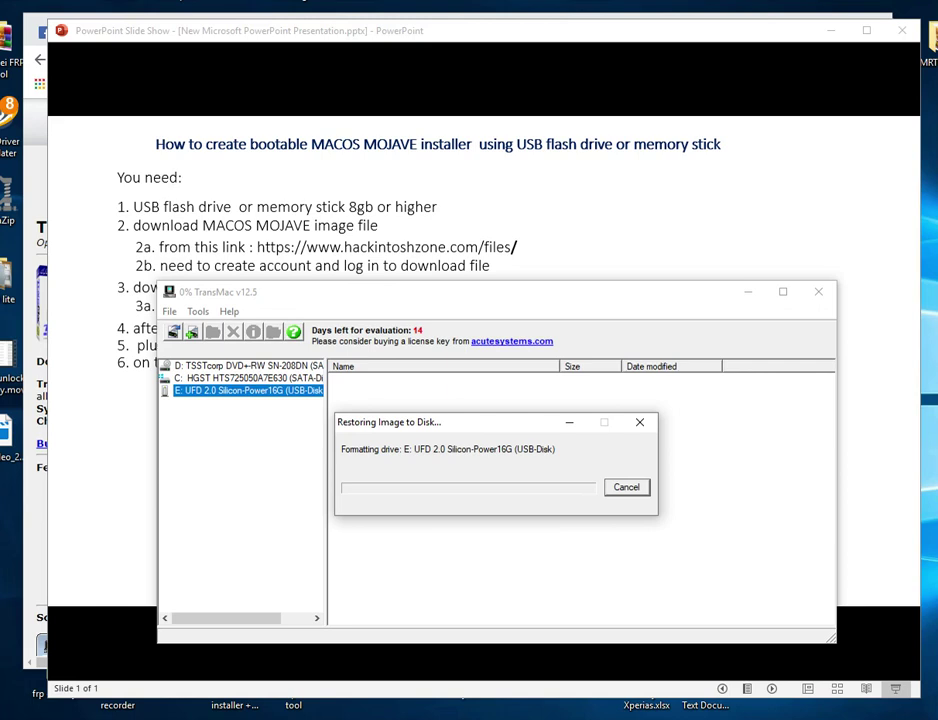
Switch to the PowerPoint slide and show "6a. and select the Niresh-Mojave.dmg file and wait until finish restoring image"
{"action": "key", "text": "alt+Tab"}
{"action": "type", "text": "6a. a"}
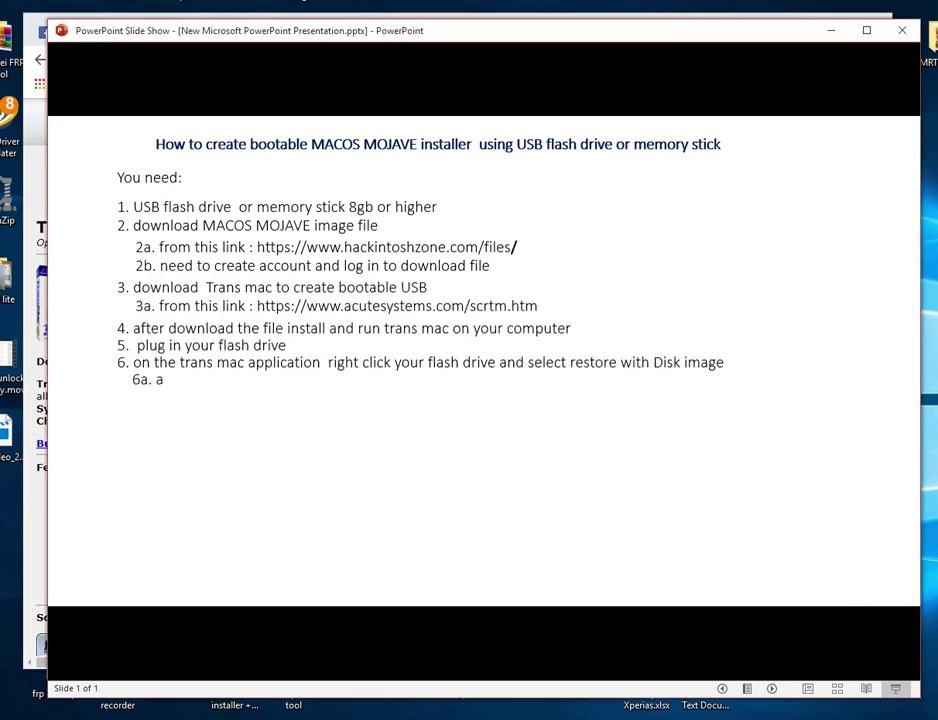
{"action": "type", "text": "nd select the Niresh-Mo"}
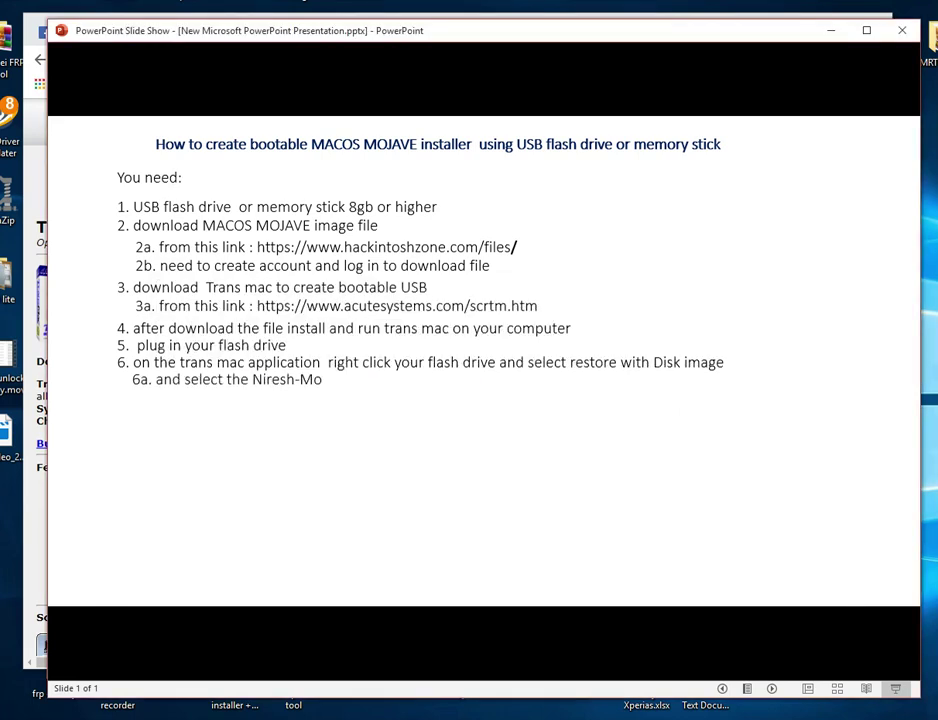
{"action": "type", "text": "jave.dmg  file and wait"}
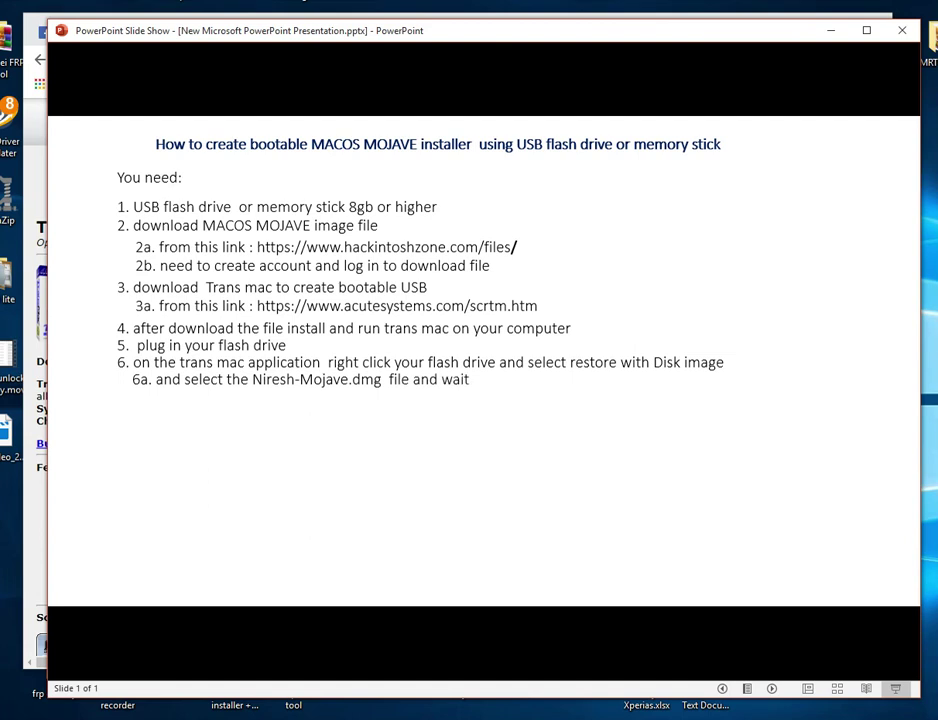
{"action": "type", "text": " until finish restoring image"}
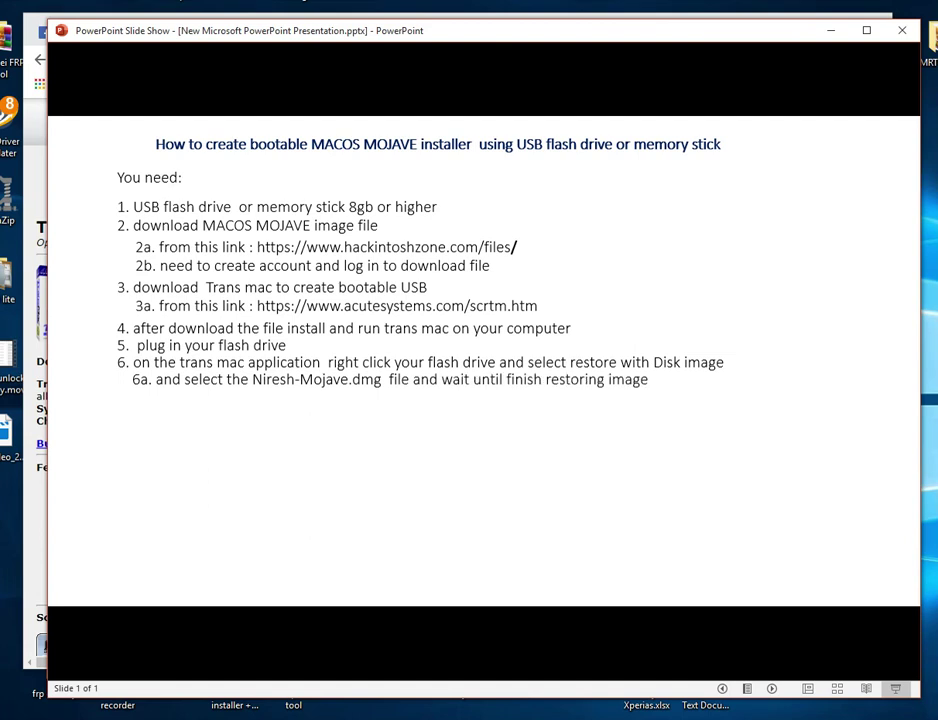
Show the line "7. after finishing restore you have now USB flash drive MACOS MOJAVE bootable installer" on the slide
{"action": "key", "text": "Return"}
{"action": "type", "text": "7. after finishing restore you hav"}
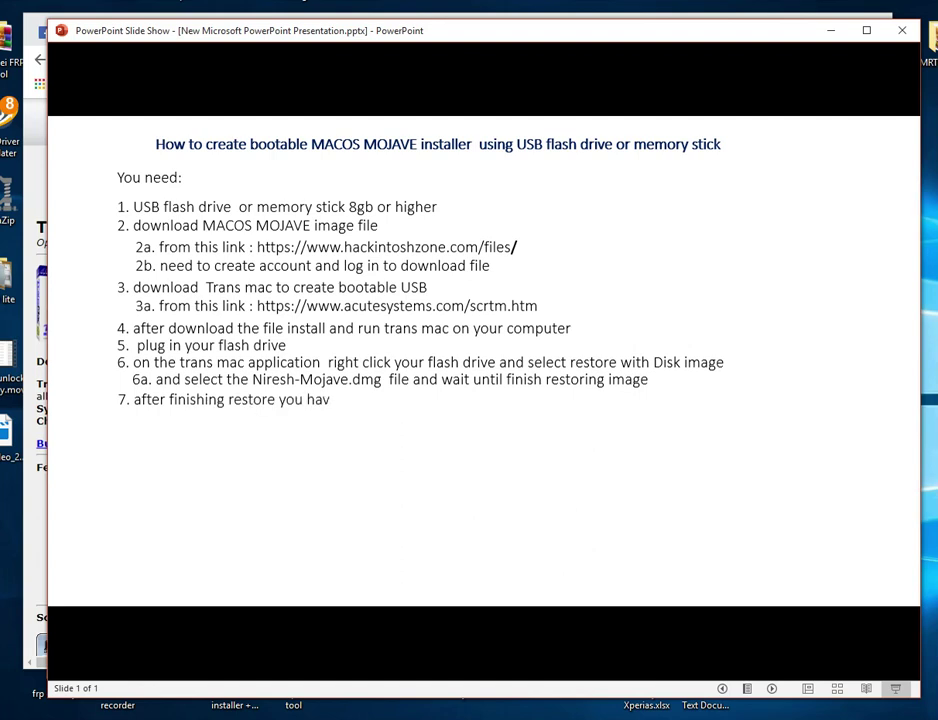
{"action": "type", "text": "e now USB flash drive MA"}
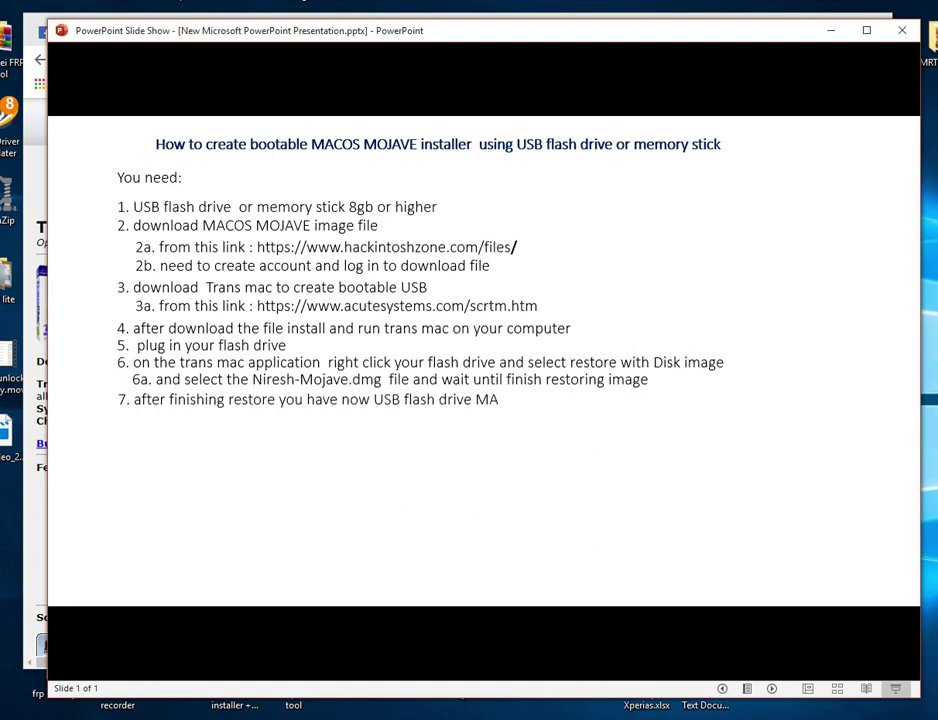
{"action": "type", "text": "COS MOJAVE  bootable installer"}
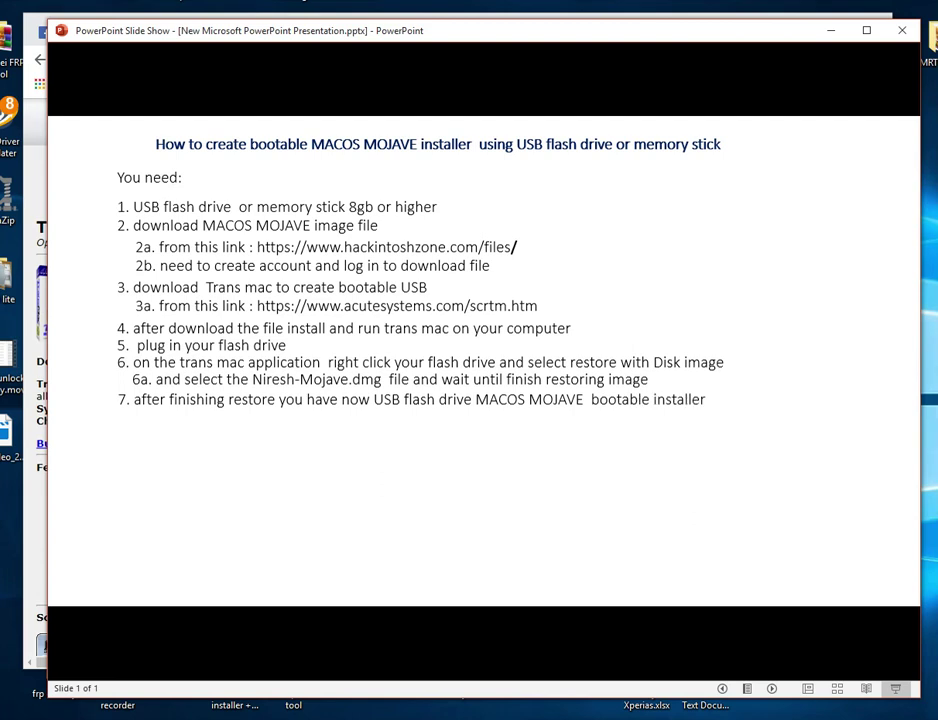
Check the image restore in TransMac and move the PowerPoint slide show window higher on the desktop
{"action": "key", "text": "alt+Tab"}
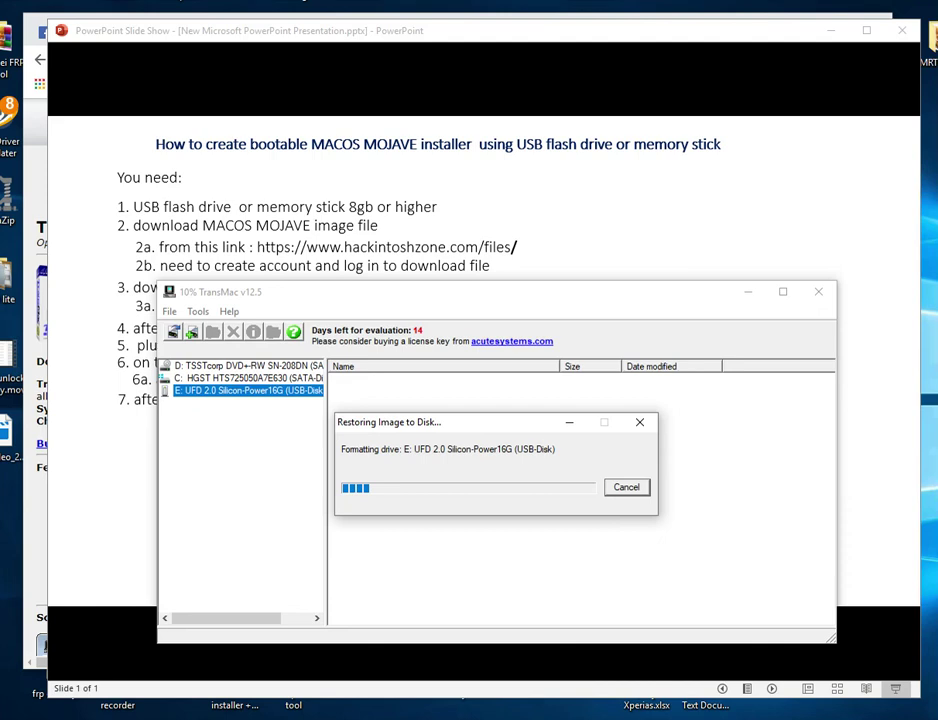
{"action": "left_click_drag", "start_coordinate": [750, 29], "coordinate": [743, 0]}
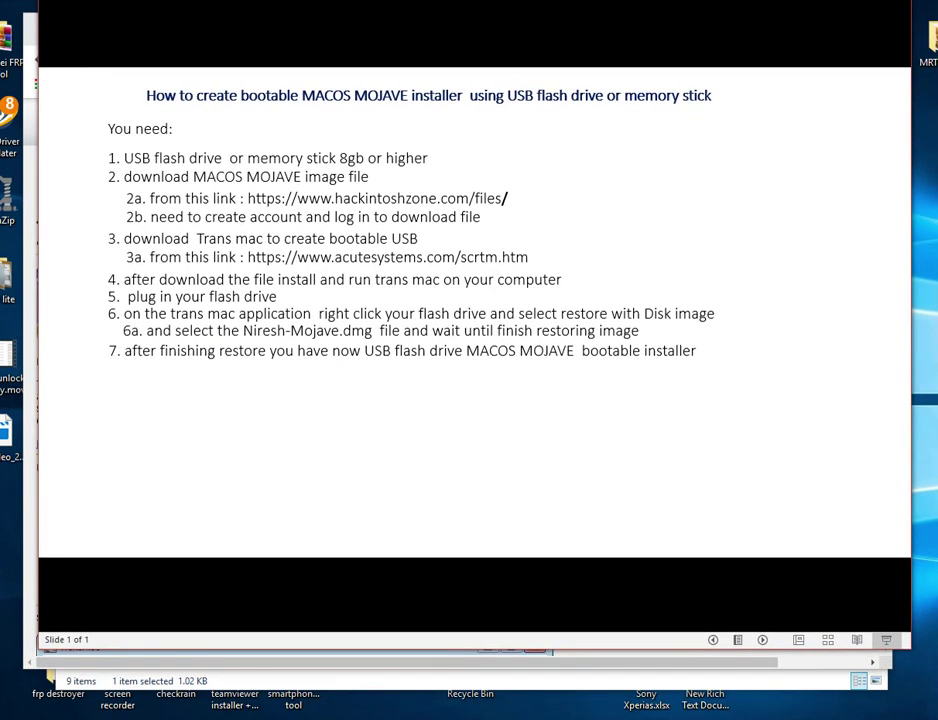
{"action": "key", "text": "alt+Tab"}
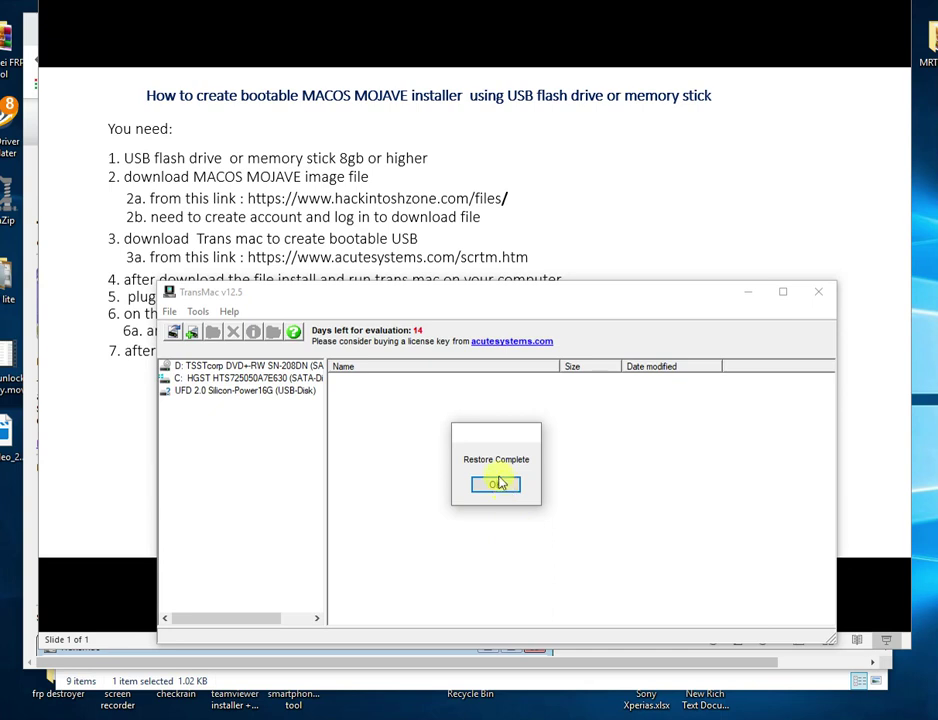
Switch to the PowerPoint slide and show "8. you can now install MACOS MOJAVE on your windows computer or in a hard drive"
{"action": "left_click", "coordinate": [480, 104]}
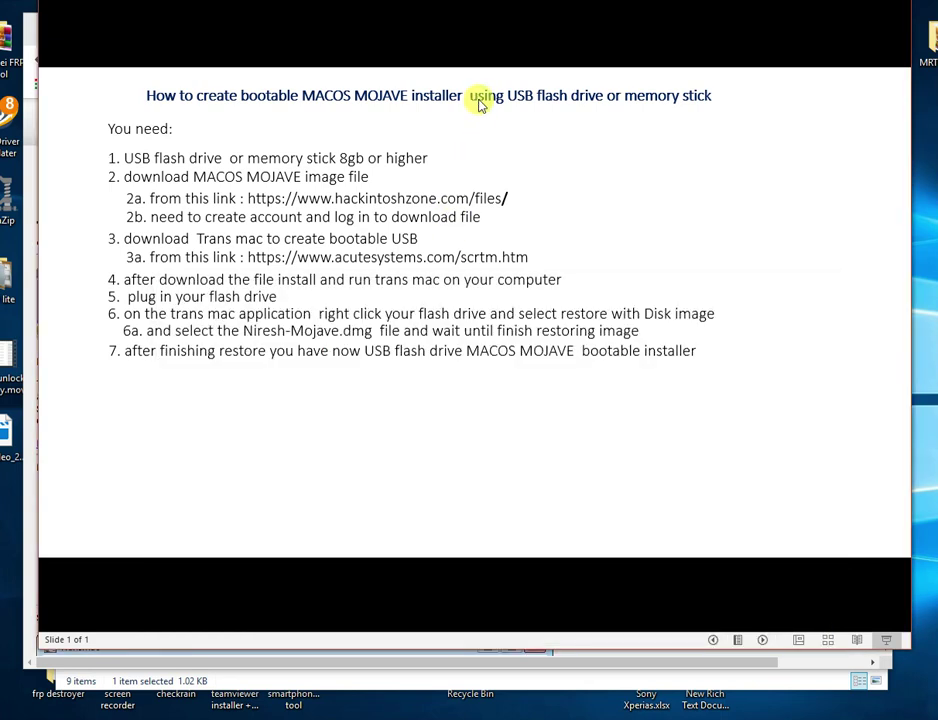
{"action": "key", "text": "Return"}
{"action": "type", "text": "you can now i"}
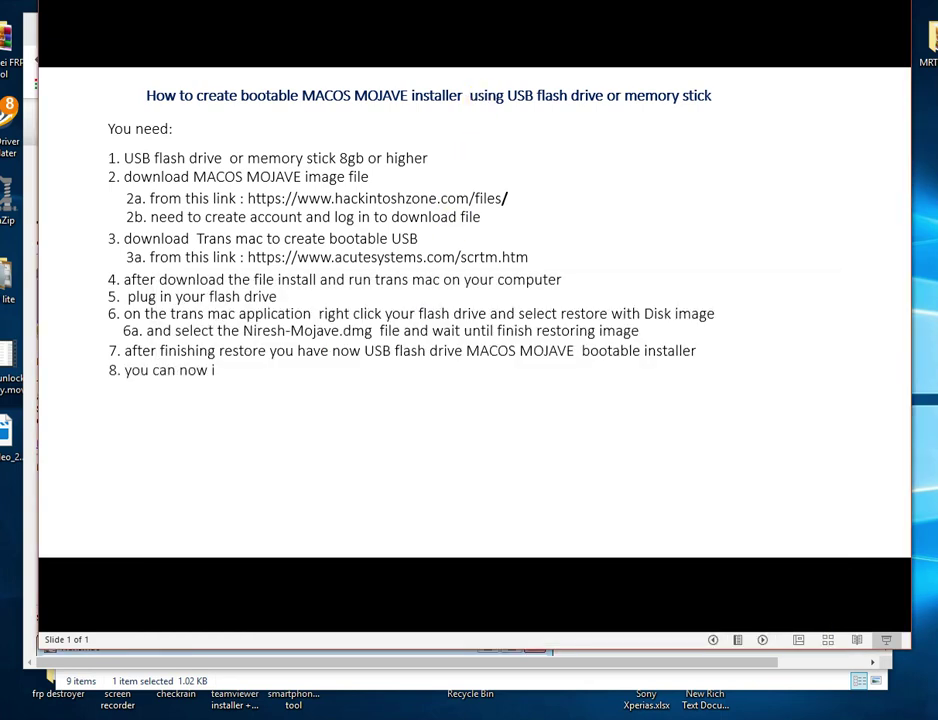
{"action": "type", "text": "nstall MACOS MOJAVE on y"}
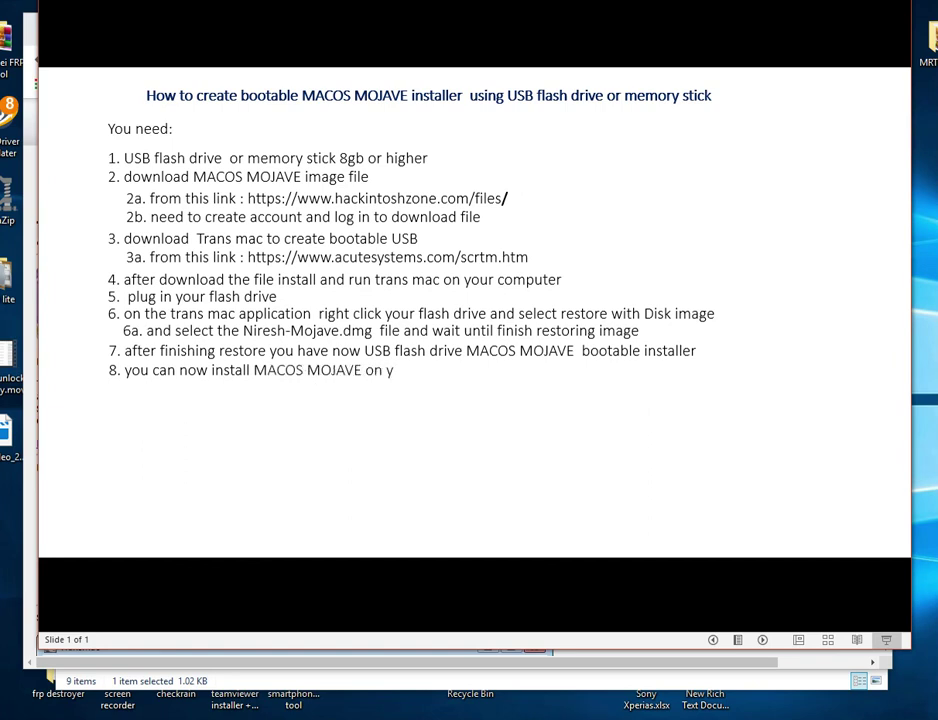
{"action": "type", "text": "our windows computer or in a ha"}
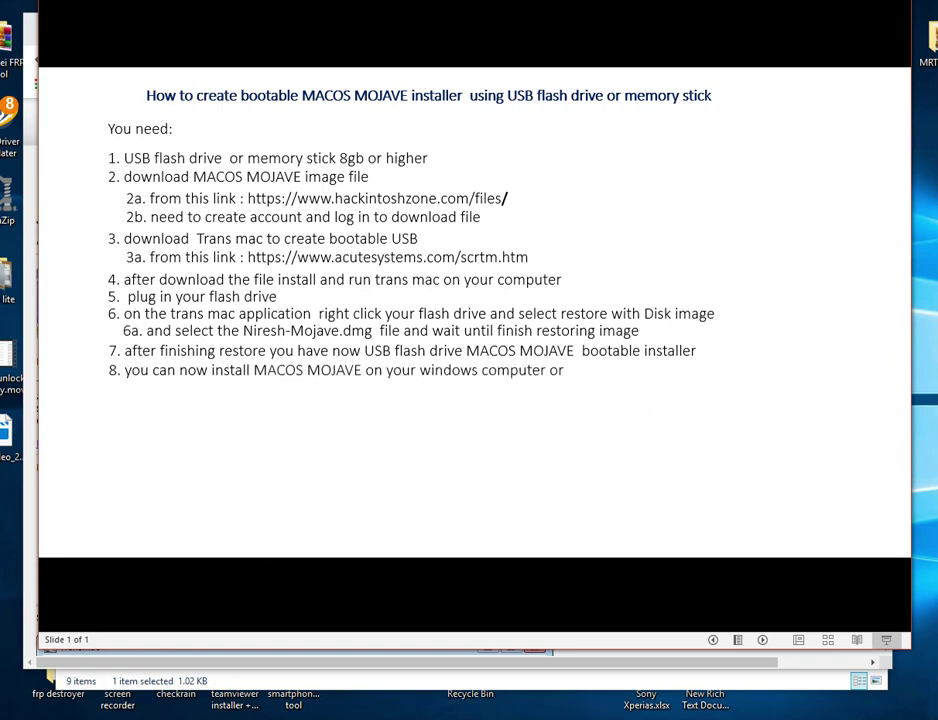
{"action": "type", "text": "rd dri"}
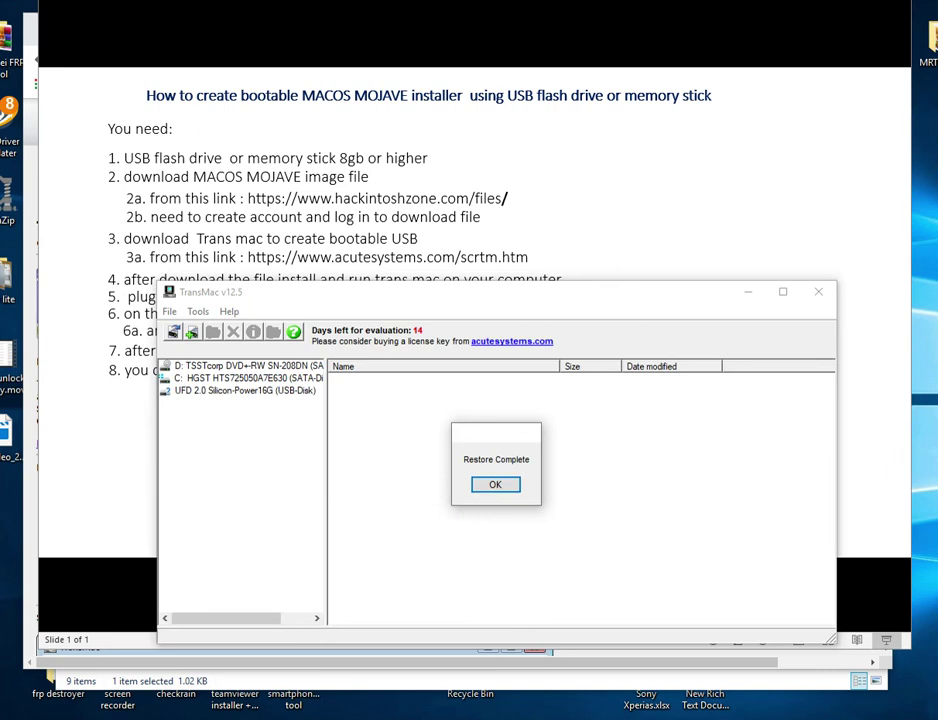
Dismiss TransMac's restore message and show the closing line "DONE THANK YOU FOR WATCHING !" on the PowerPoint slide
{"action": "left_click", "coordinate": [492, 484]}
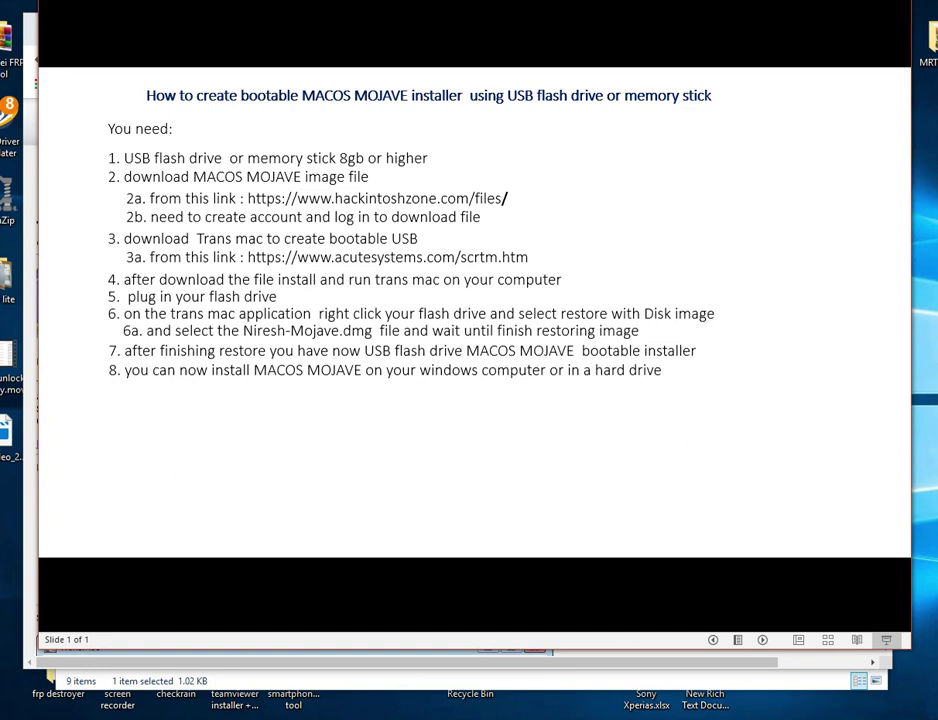
{"action": "type", "text": "DONE THANK YOU FOR WATCHING !"}
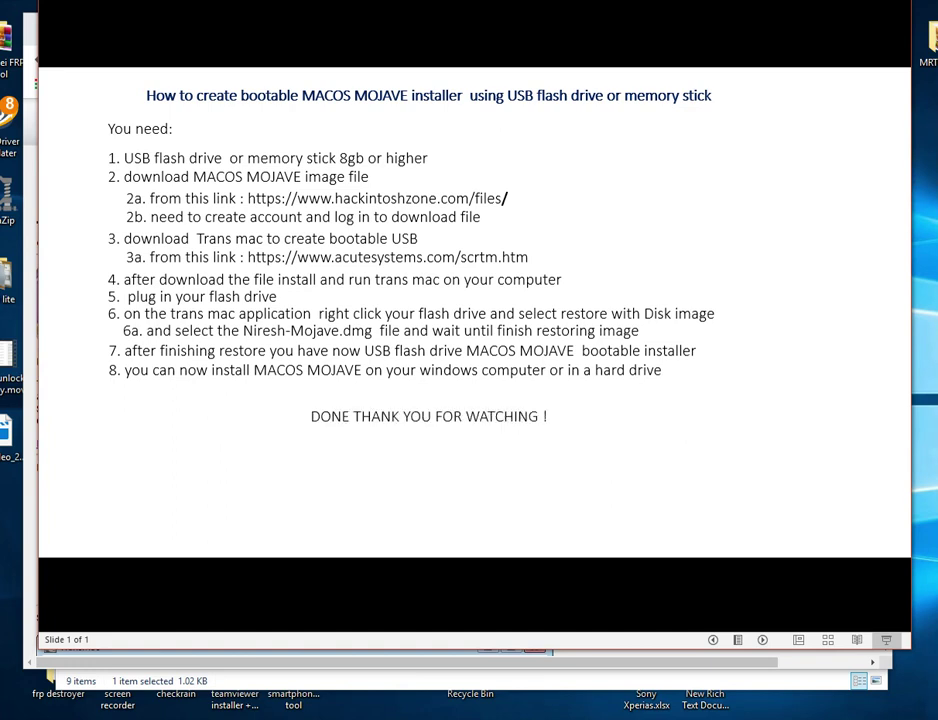